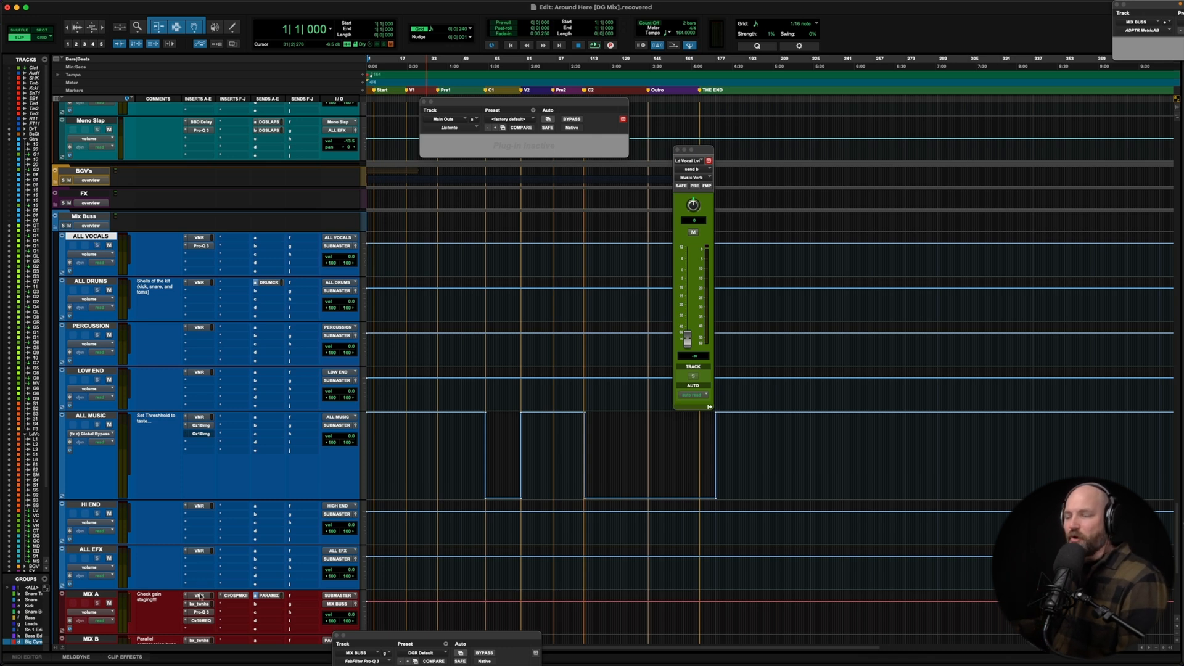
- Open the Virtual Mix Rack on MIX A and play the song from bar 48 to check its meters
{"action": "left_click", "coordinate": [199, 595]}
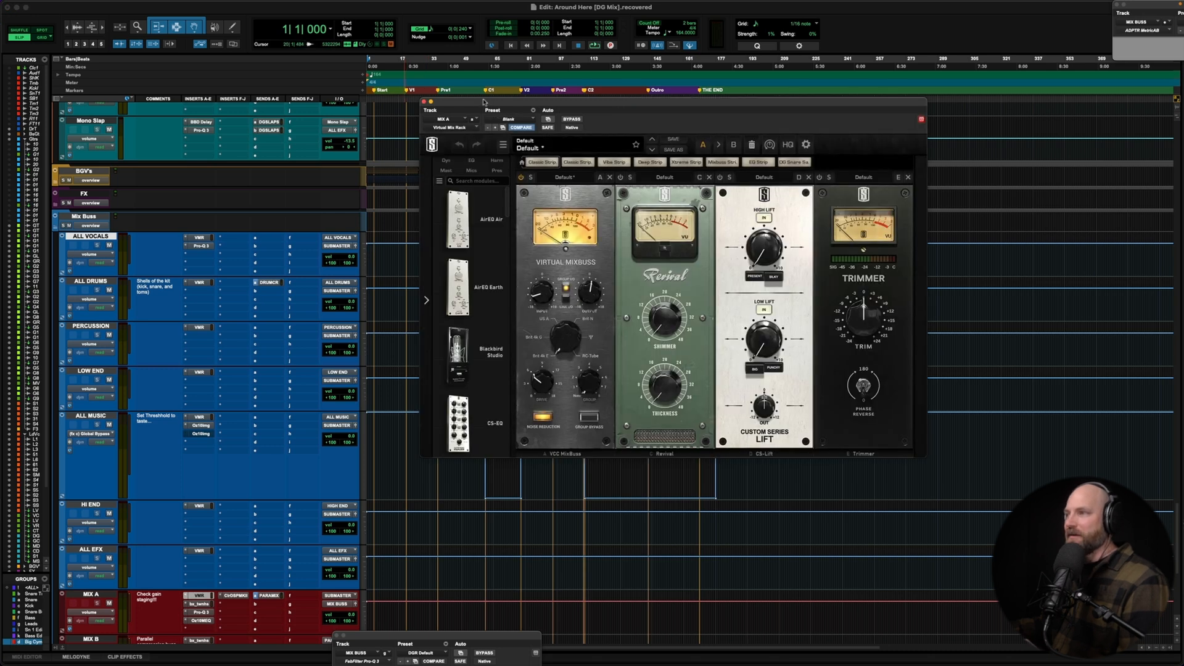
{"action": "left_click_drag", "start_coordinate": [484, 102], "coordinate": [412, 145]}
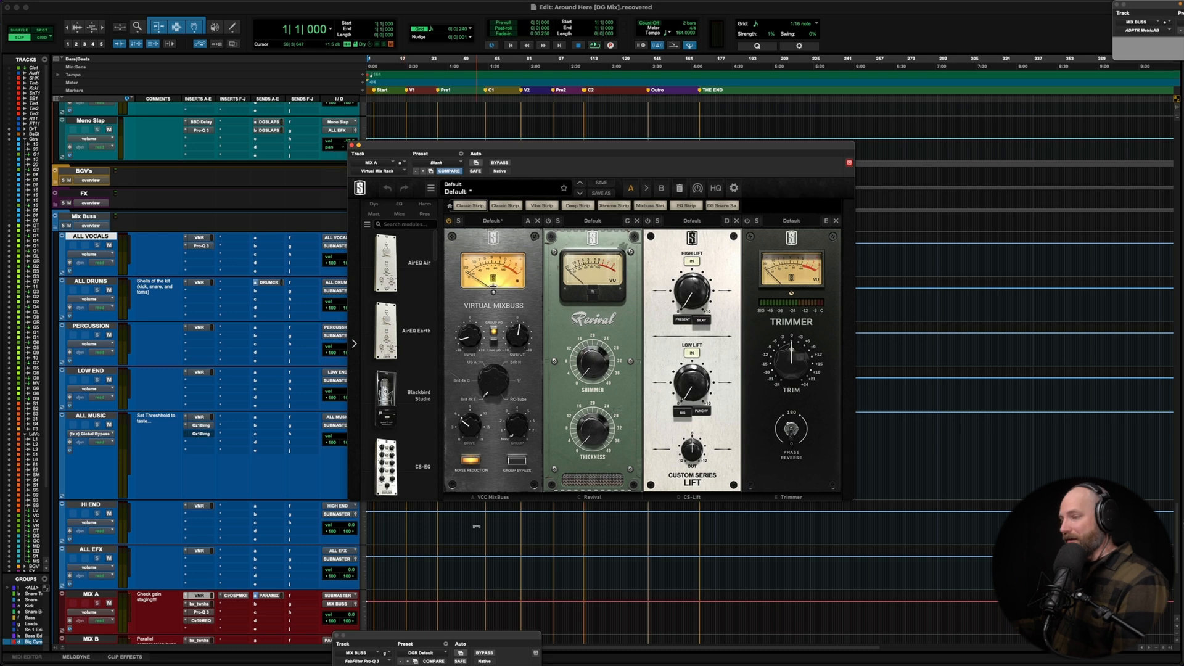
{"action": "left_click", "coordinate": [462, 566]}
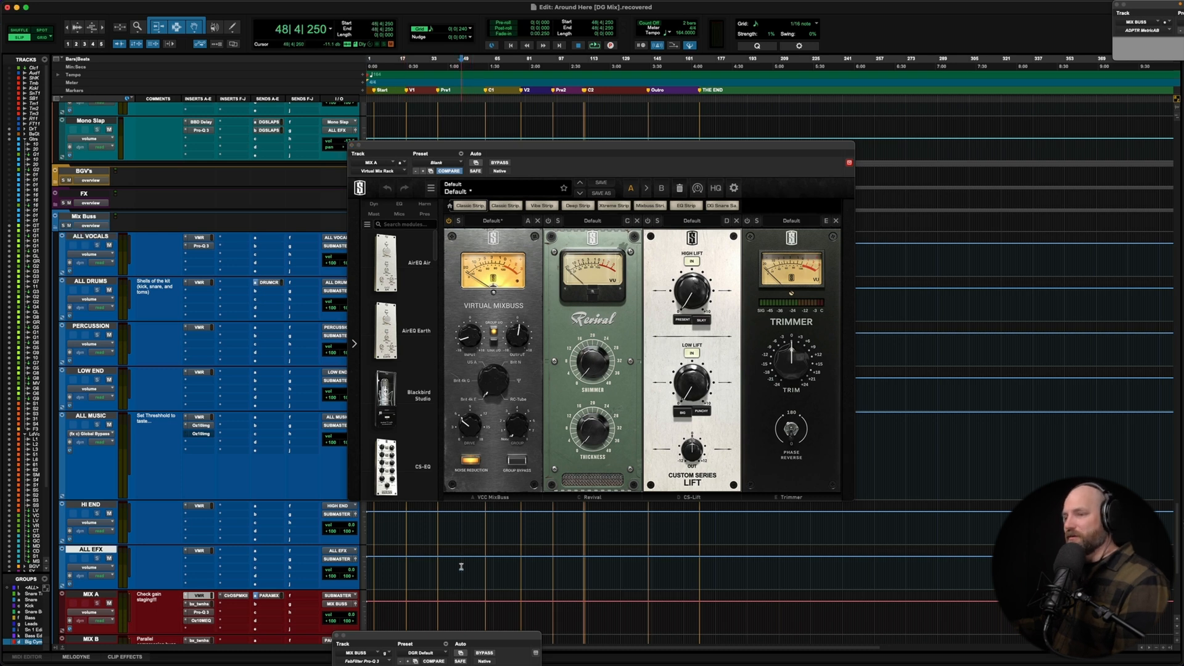
{"action": "key", "text": "space"}
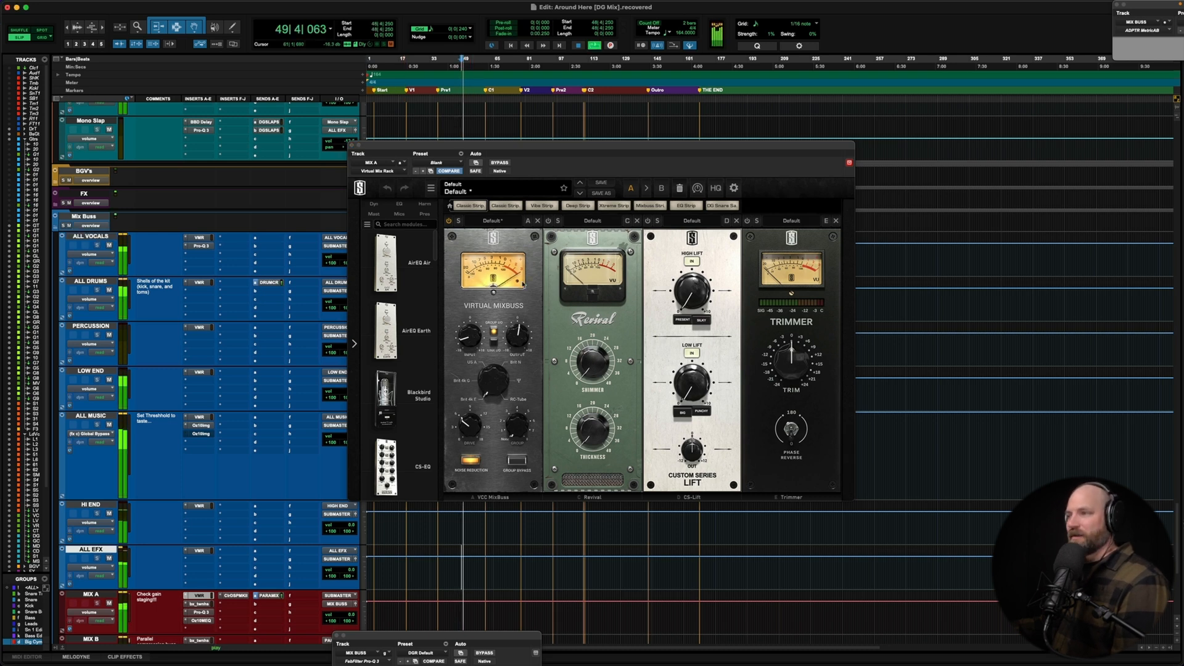
{"action": "key", "text": "space"}
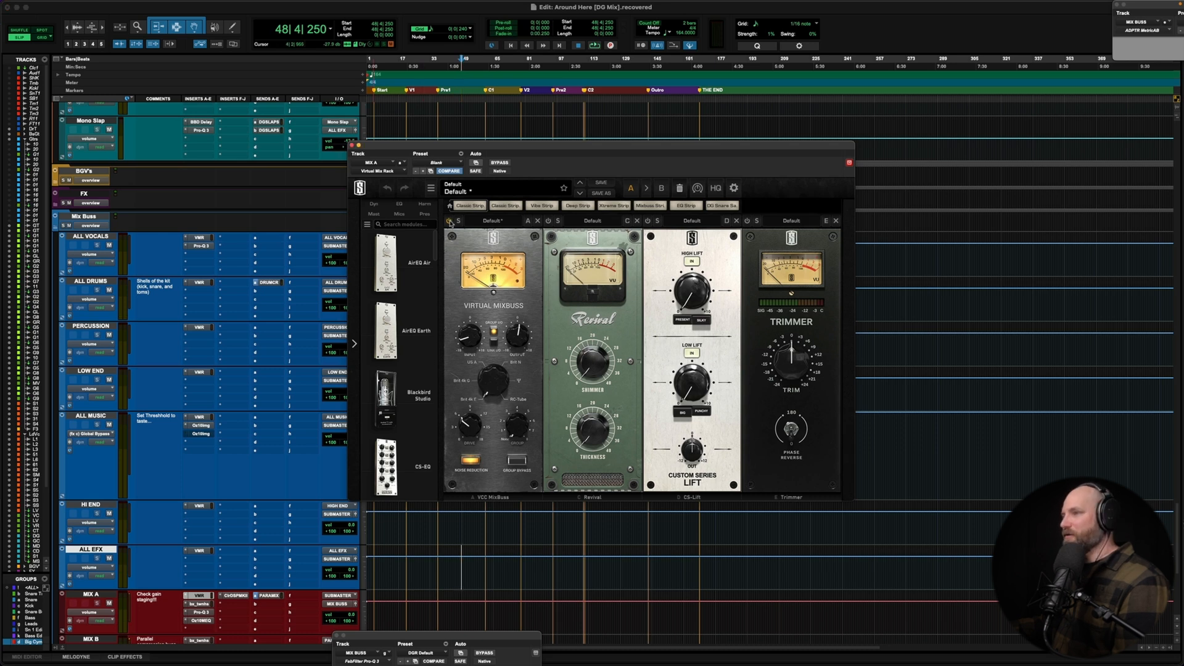
- Audition the Trimmer module at -18.1 dB in place of the bypassed Virtual Mixbuss module from bar 48
{"action": "left_click_drag", "start_coordinate": [788, 362], "coordinate": [777, 330]}
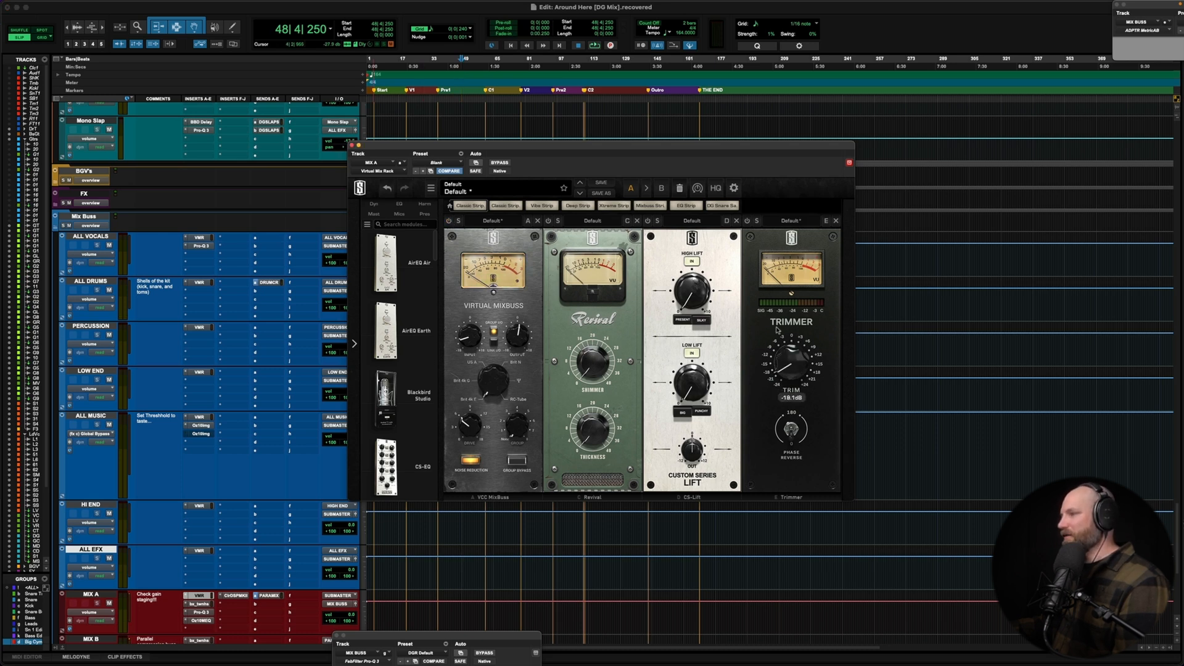
{"action": "left_click", "coordinate": [747, 222]}
{"action": "key", "text": "space"}
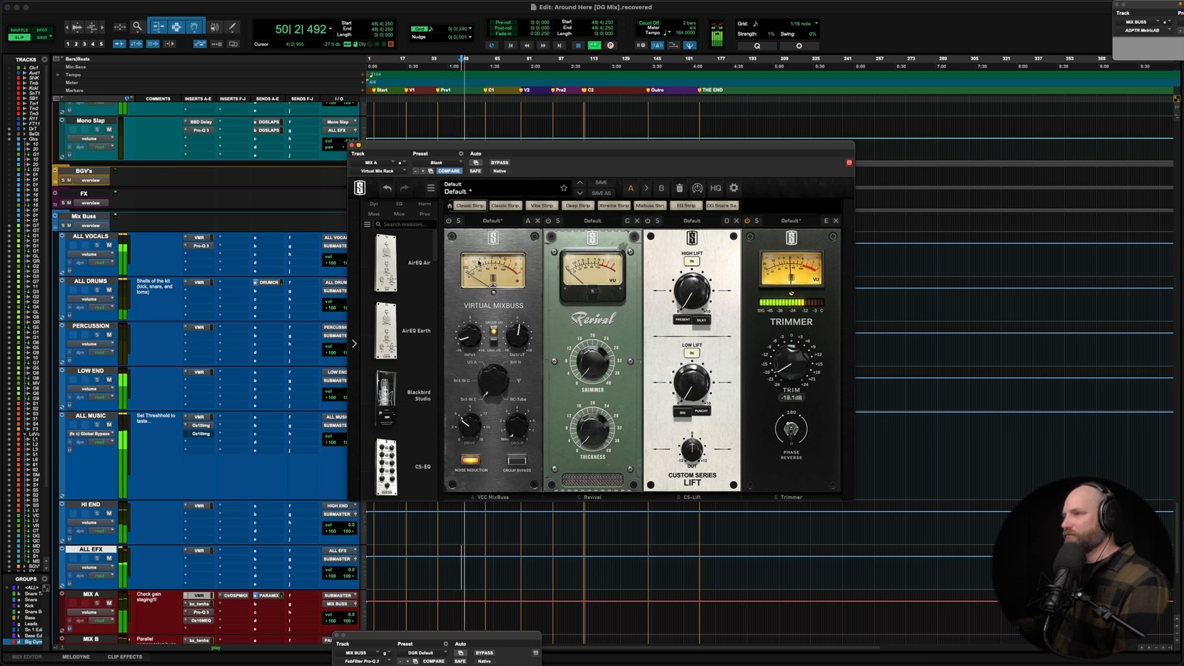
{"action": "key", "text": "space"}
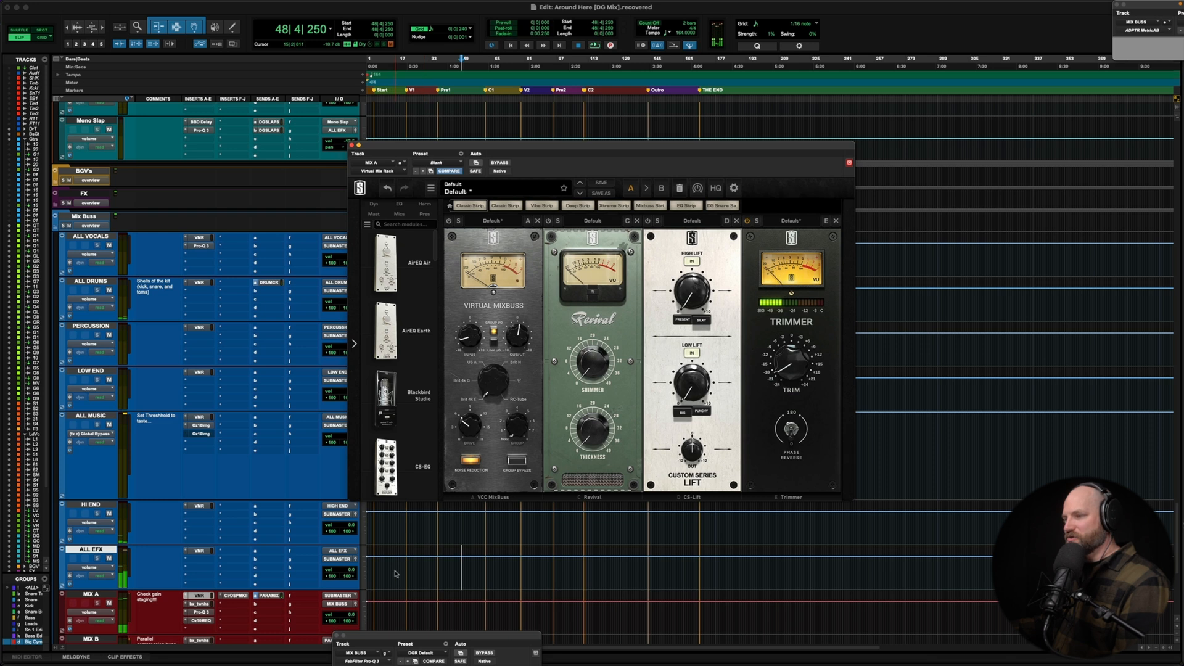
- Play the mix from bar 21, and swap back to the Virtual Mixbuss module with the Trimmer bypassed
{"action": "left_click", "coordinate": [395, 568]}
{"action": "key", "text": "space"}
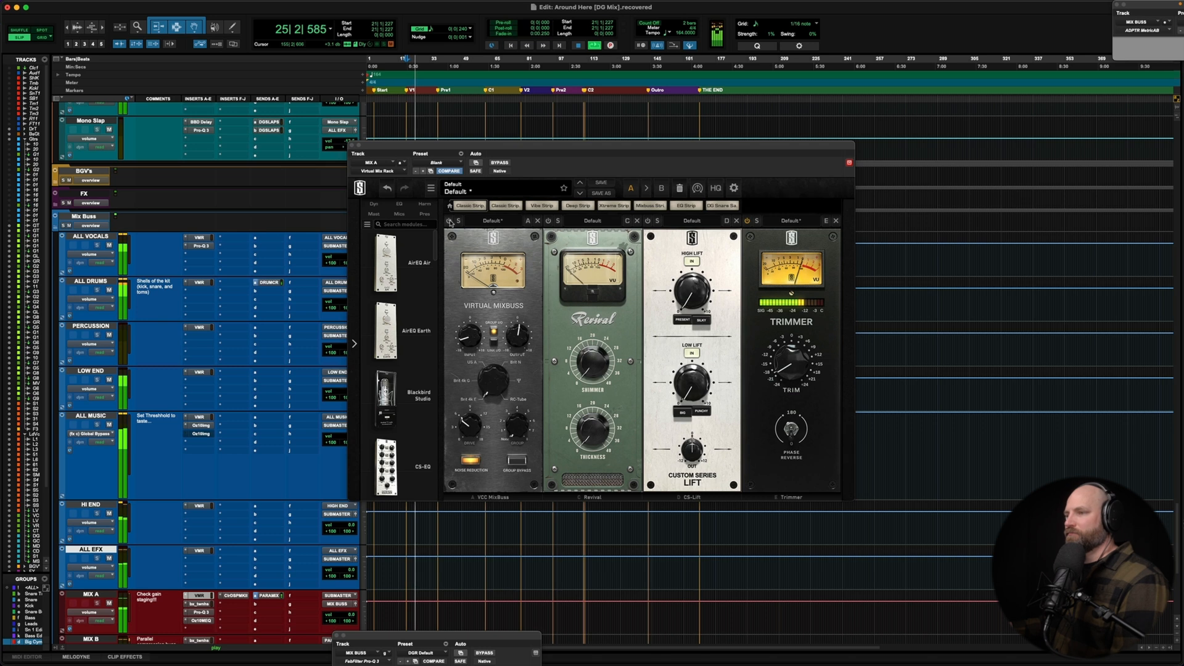
{"action": "key", "text": "space"}
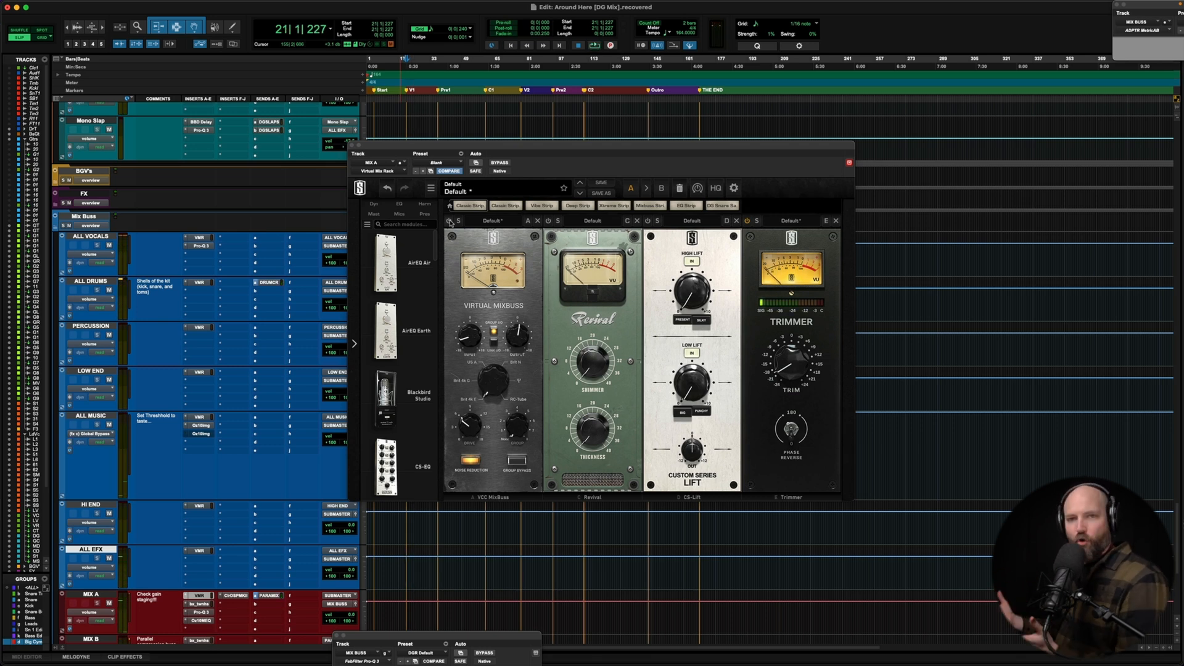
{"action": "left_click", "coordinate": [449, 222]}
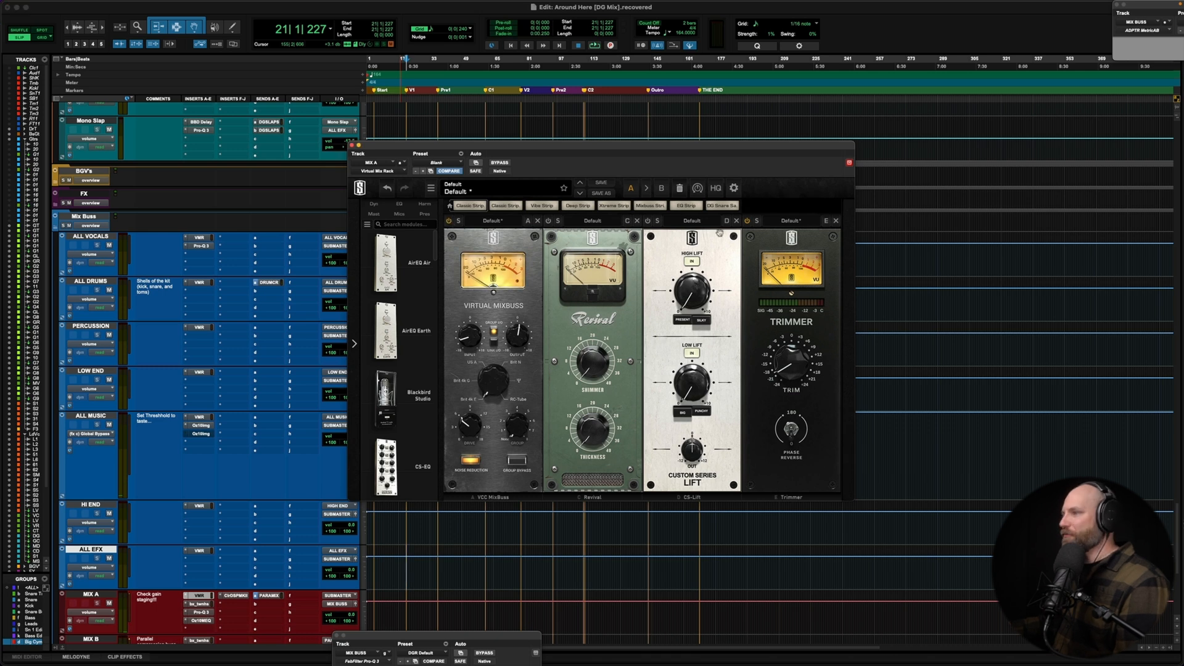
{"action": "left_click", "coordinate": [747, 221]}
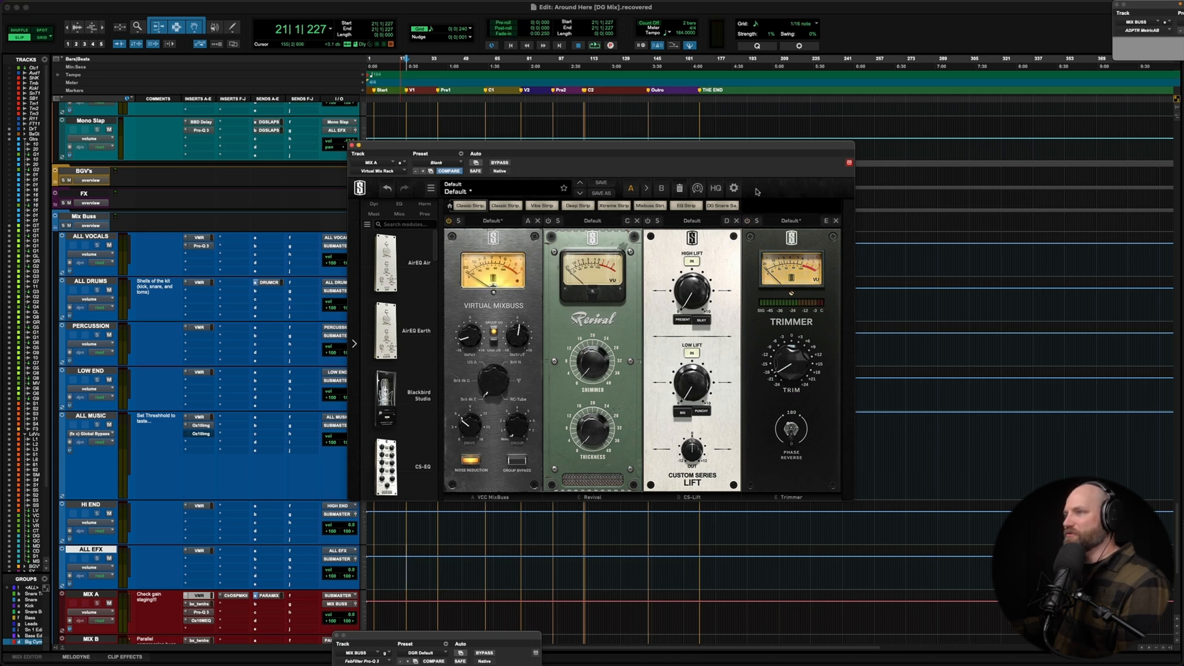
- Set the Trimmer's trim to about -15 dB while playing the mix from bar 21
{"action": "key", "text": "space"}
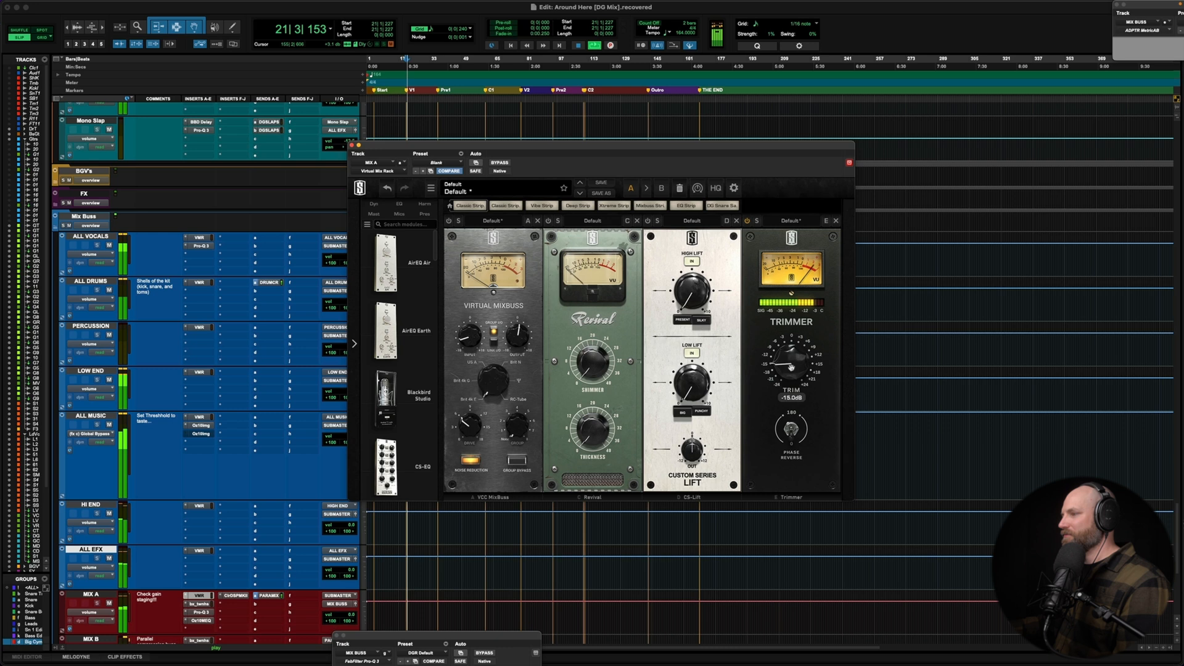
{"action": "left_click_drag", "start_coordinate": [791, 371], "coordinate": [791, 366]}
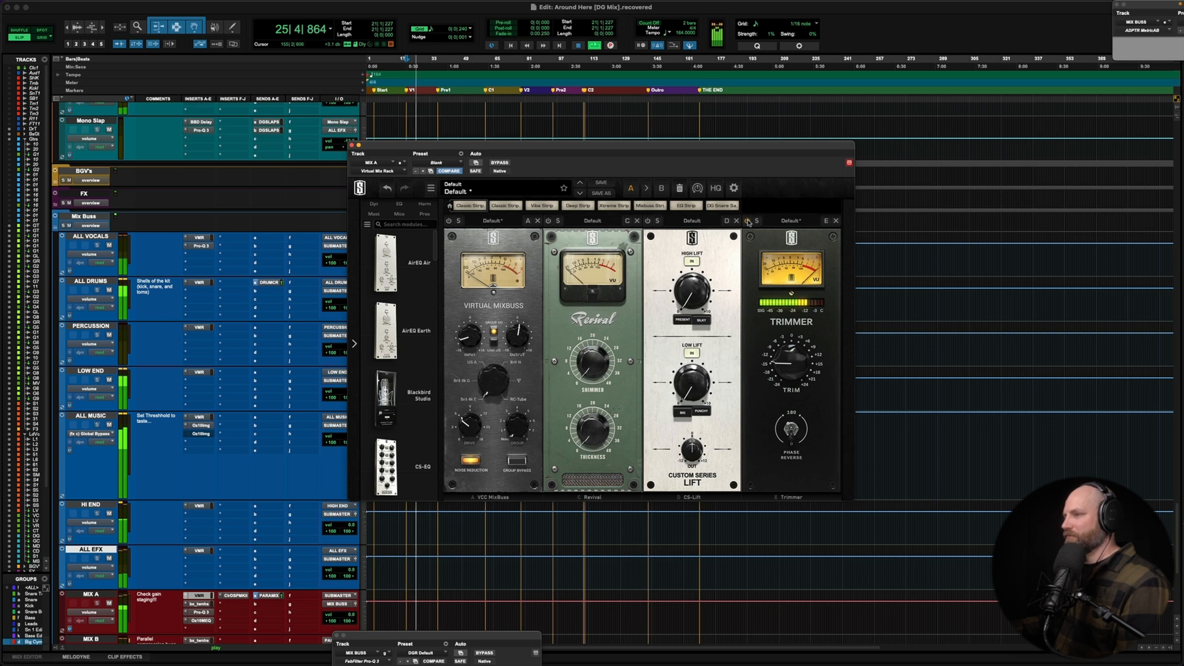
{"action": "key", "text": "space"}
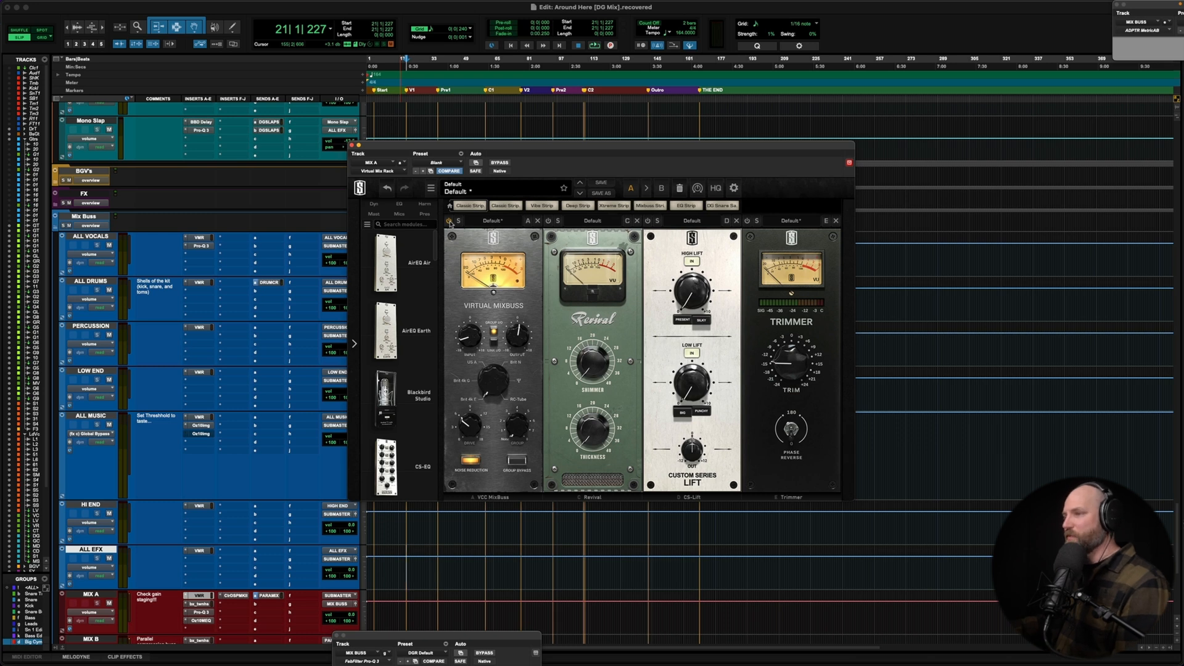
- Play from bar 21 with the Virtual Mixbuss module on and the Trimmer bypassed to check the VU level
{"action": "left_click", "coordinate": [449, 221]}
{"action": "key", "text": "space"}
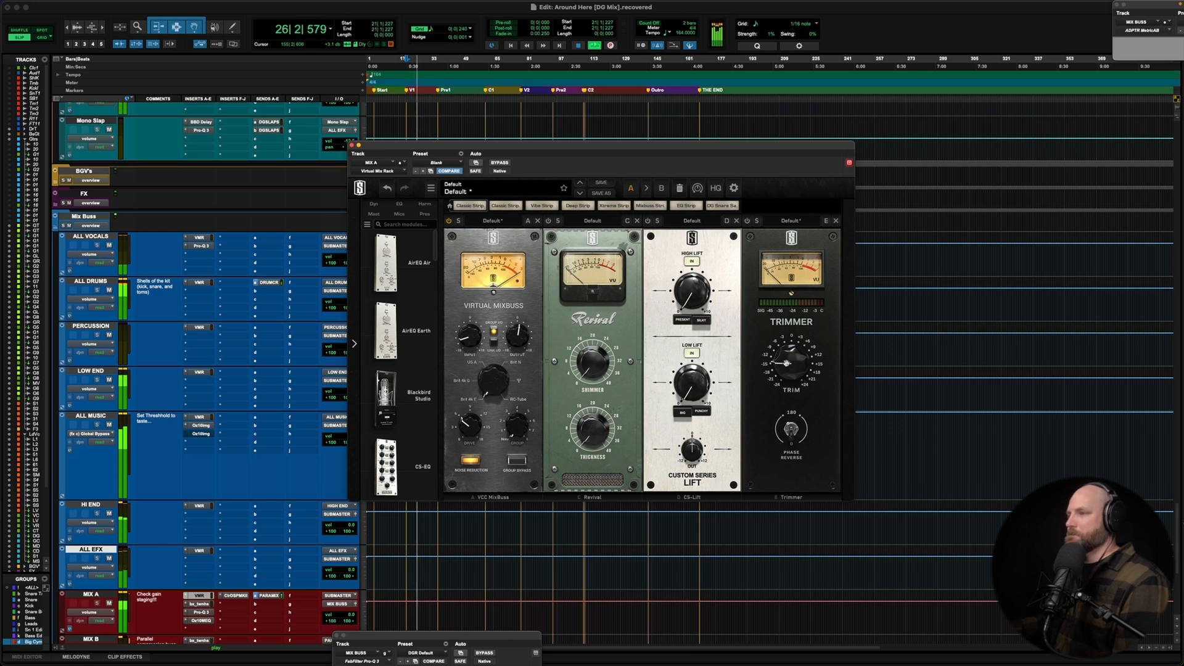
{"action": "key", "text": "space"}
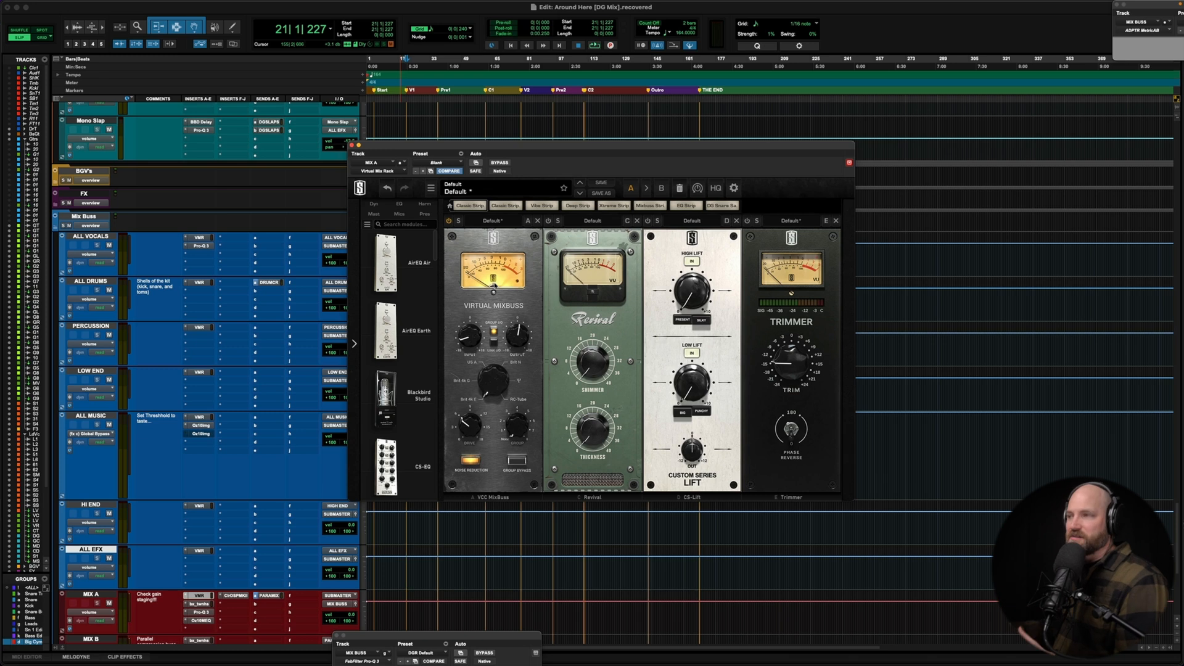
- Close MIX A's Virtual Mix Rack and inspect the one inserted on the ALL DRUMS bus
{"action": "left_click", "coordinate": [352, 146]}
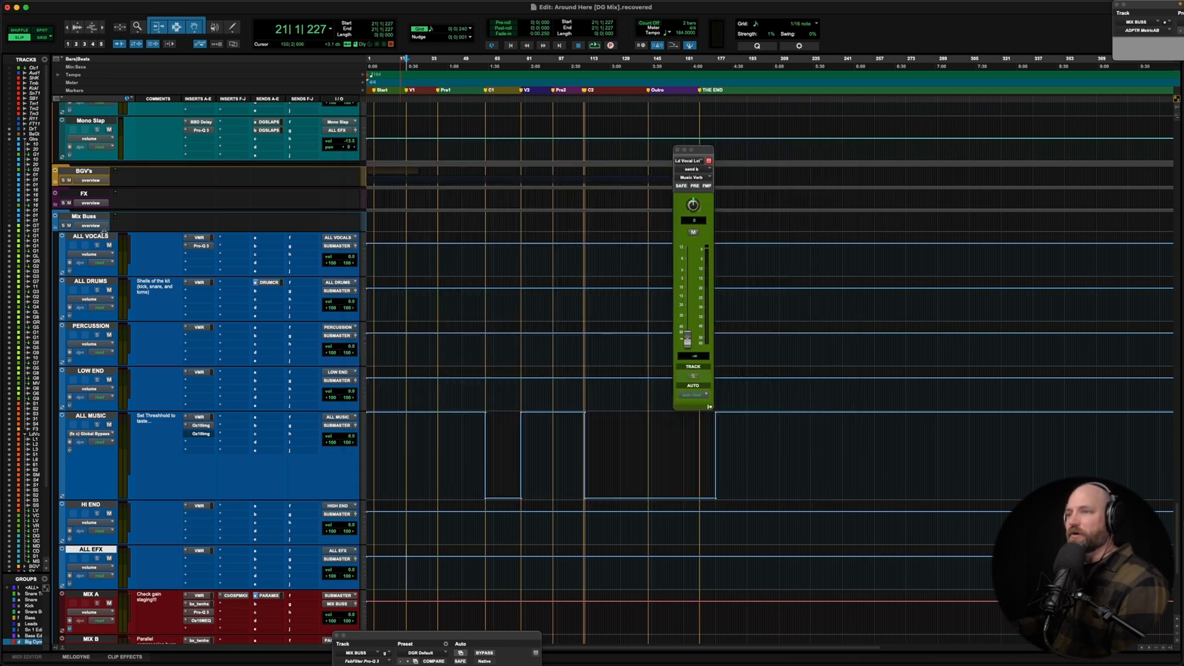
{"action": "left_click", "coordinate": [91, 283]}
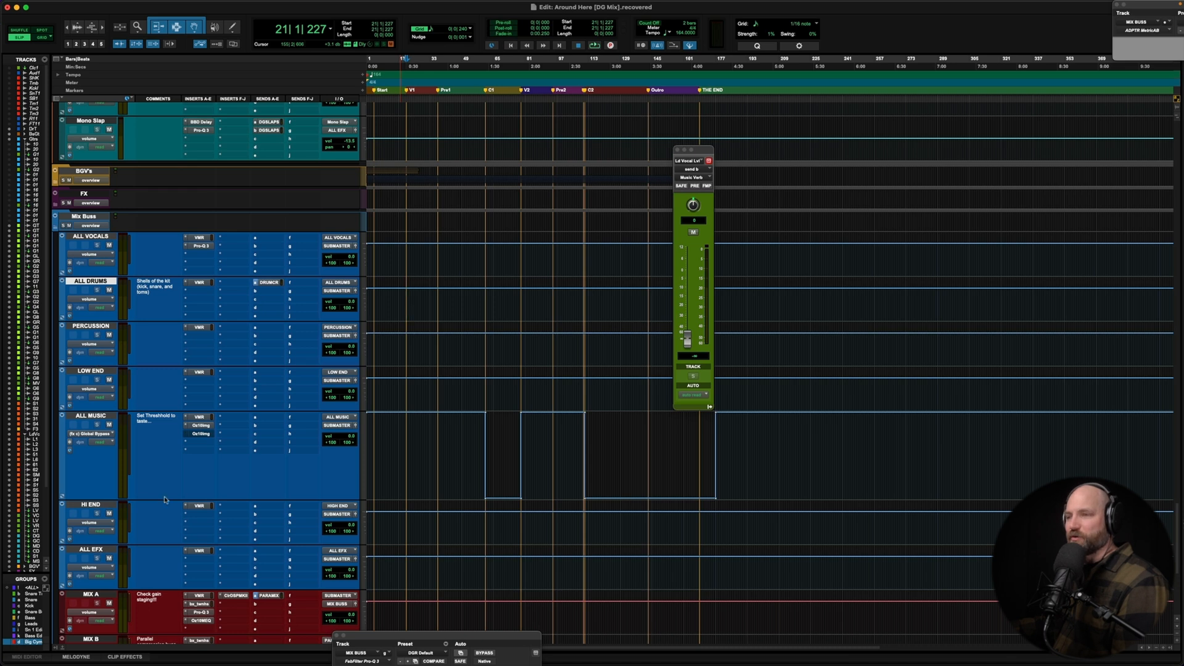
{"action": "left_click", "coordinate": [207, 286]}
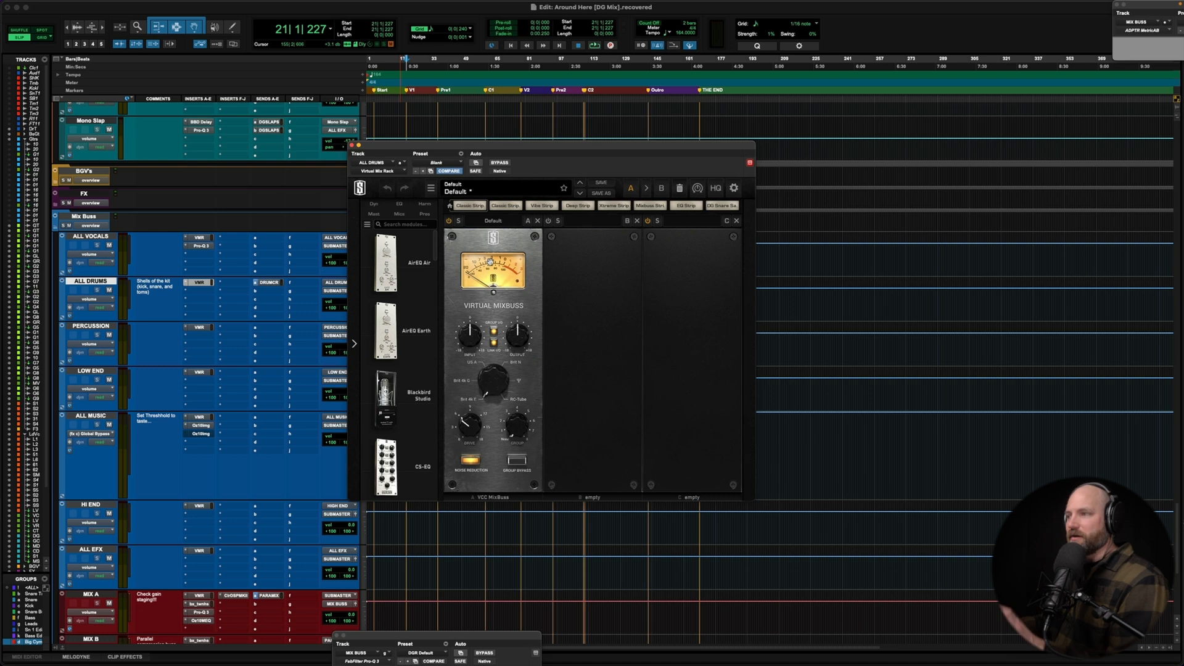
{"action": "left_click", "coordinate": [197, 283]}
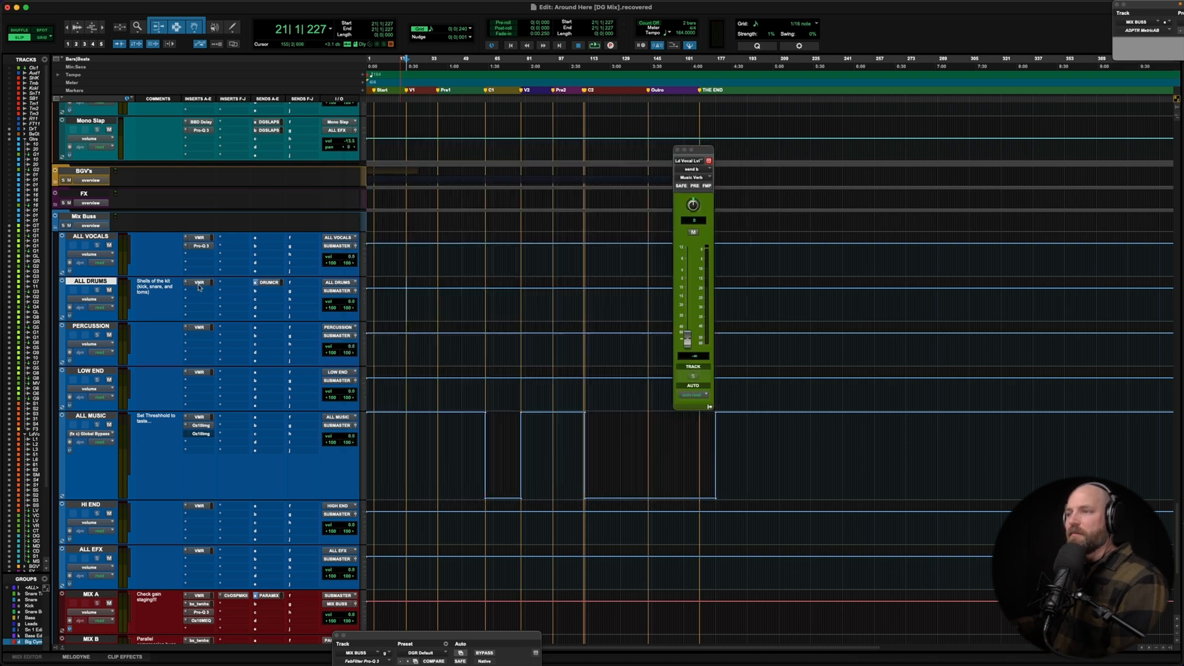
- Select the MIX A track and review the modules in its Virtual Mix Rack, closing the plug-in afterward
{"action": "scroll", "coordinate": [123, 435], "scroll_direction": "down", "scroll_amount": 5}
{"action": "left_click", "coordinate": [105, 428]}
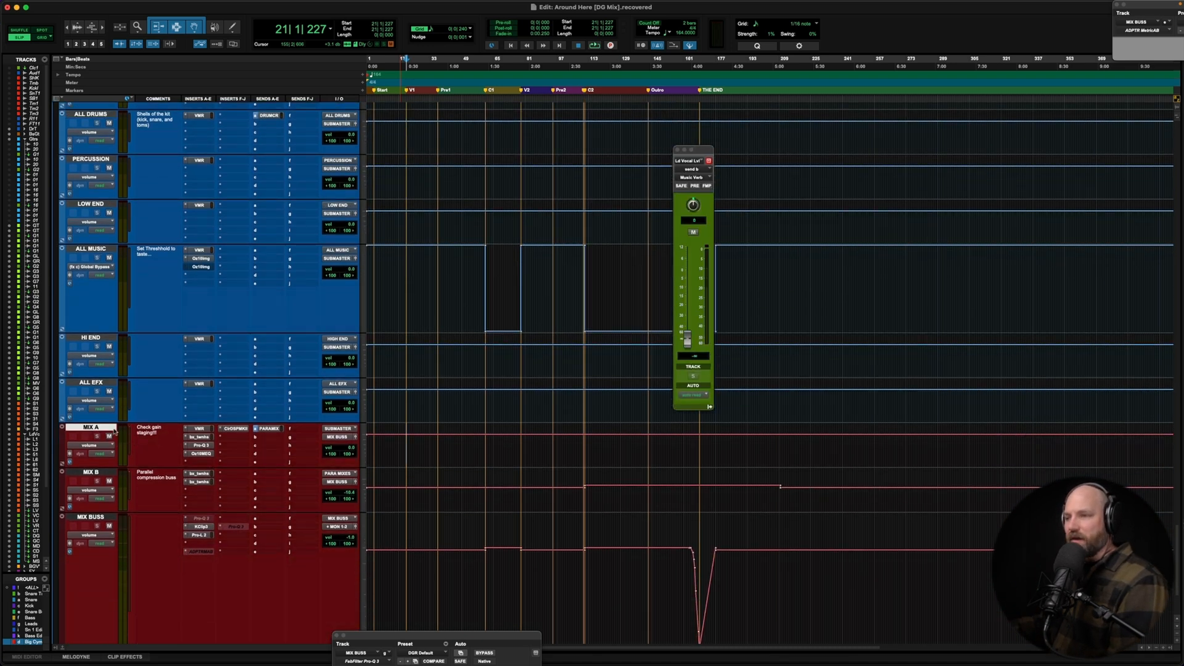
{"action": "left_click", "coordinate": [199, 428]}
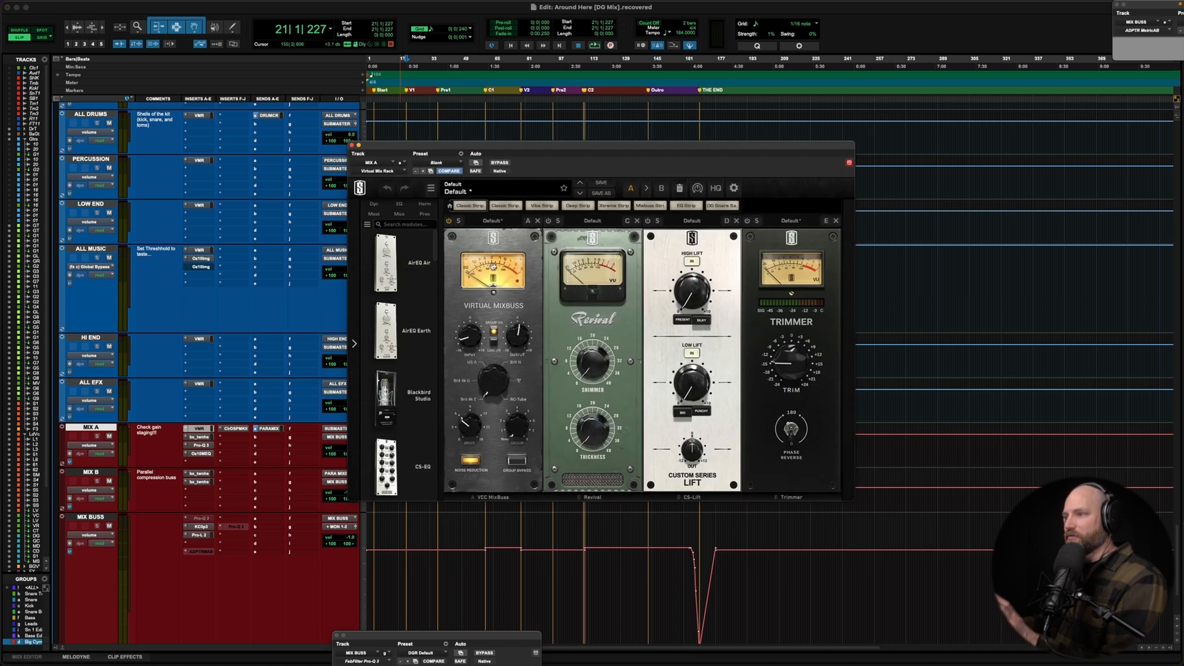
{"action": "left_click", "coordinate": [353, 146]}
{"action": "scroll", "coordinate": [221, 267], "scroll_direction": "up", "scroll_amount": 5}
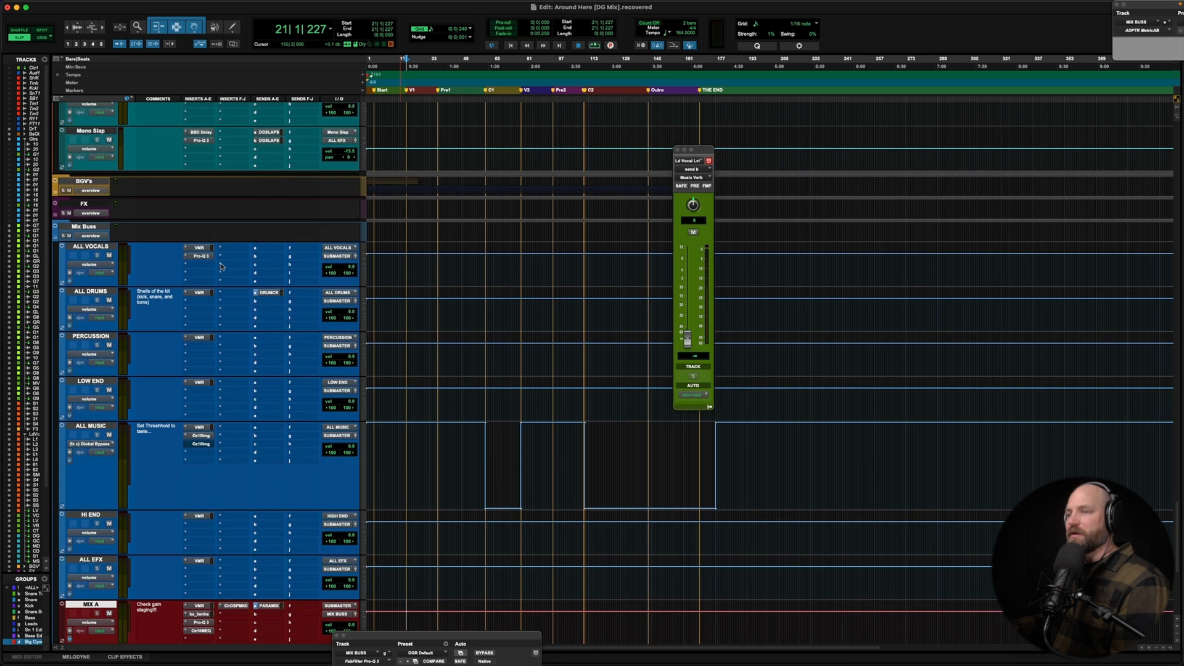
- Select the ALL VOCALS bus and review its Virtual Mix Rack and Pro-Q 3 inserts
{"action": "left_click", "coordinate": [88, 246]}
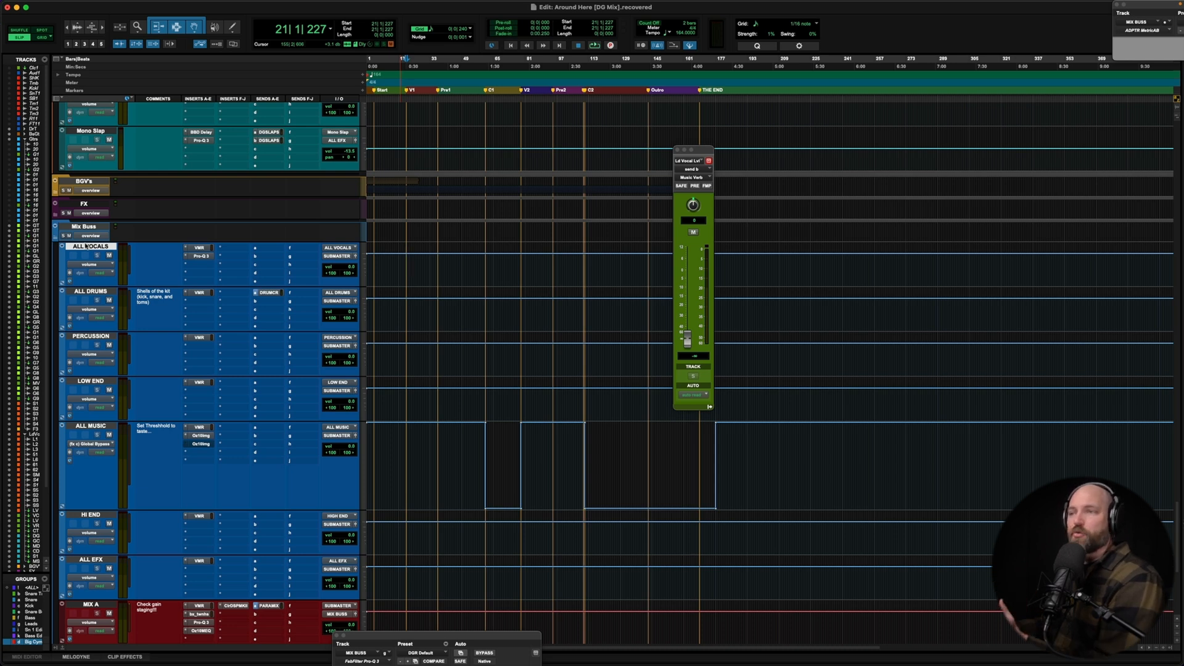
{"action": "left_click", "coordinate": [200, 248]}
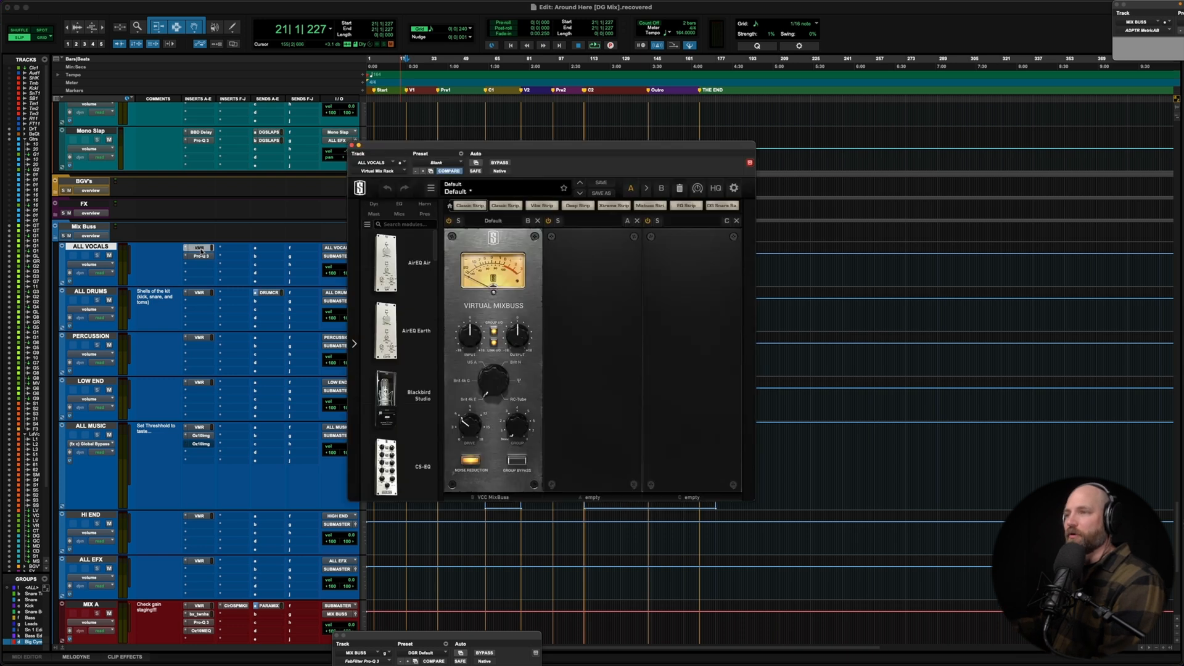
{"action": "left_click", "coordinate": [201, 256]}
{"action": "left_click", "coordinate": [201, 256]}
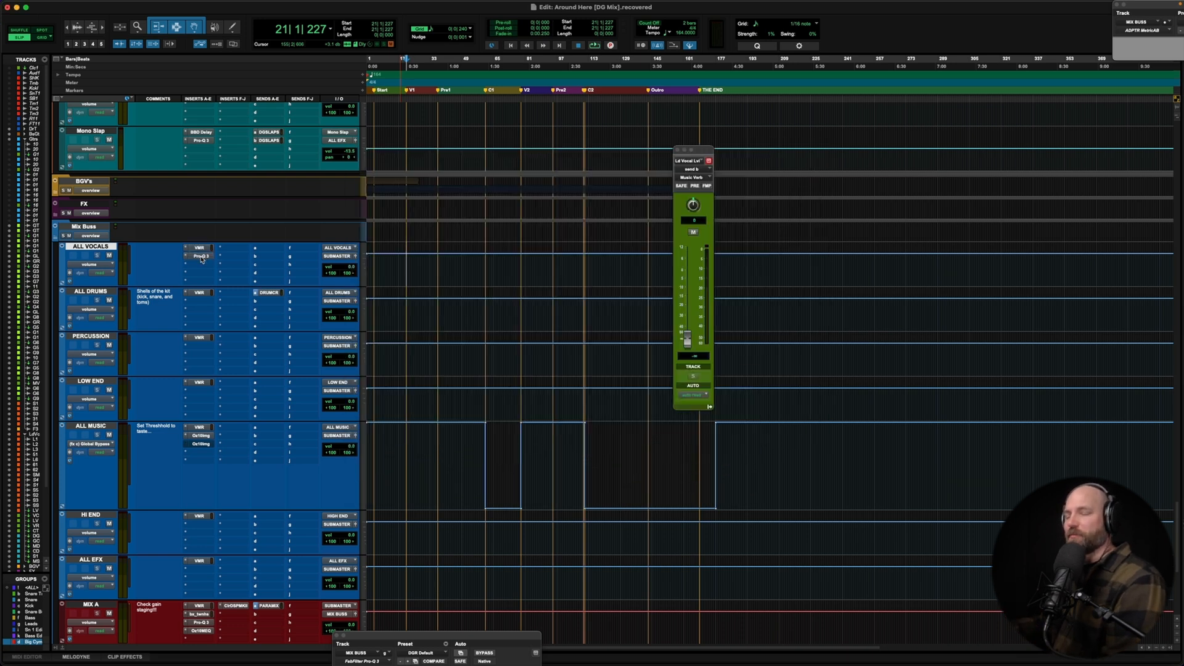
- Review the Virtual Mix Rack on ALL DRUMS and make the bus's DRUM CRUSH send inactive
{"action": "left_click", "coordinate": [106, 294]}
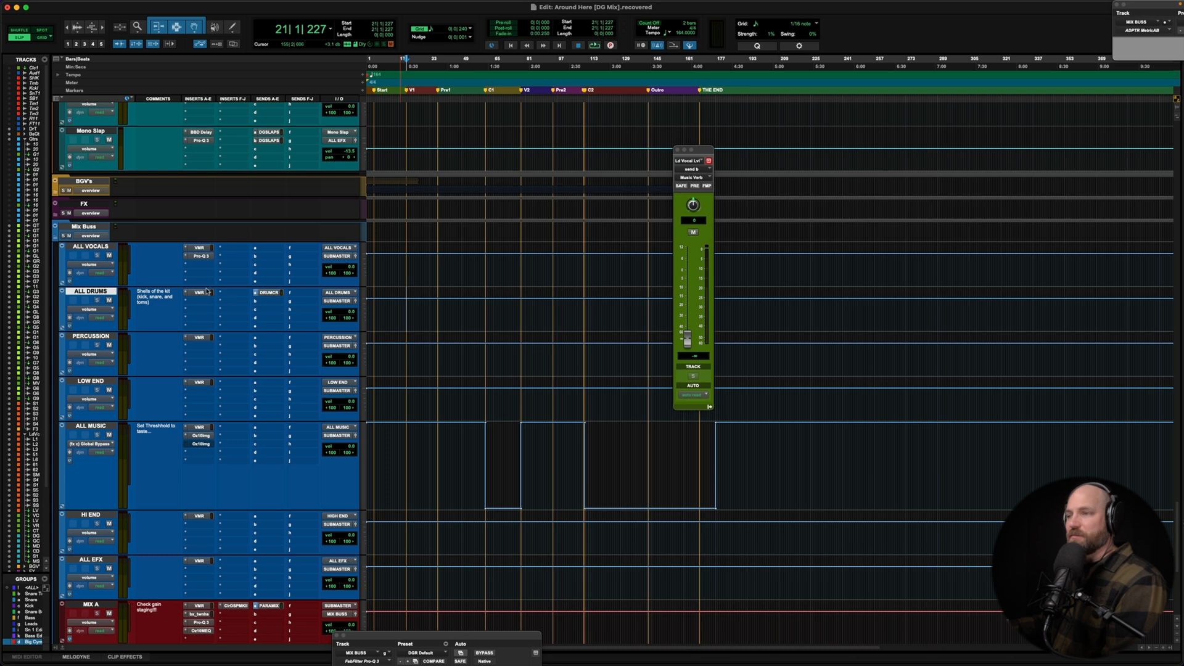
{"action": "left_click", "coordinate": [199, 293]}
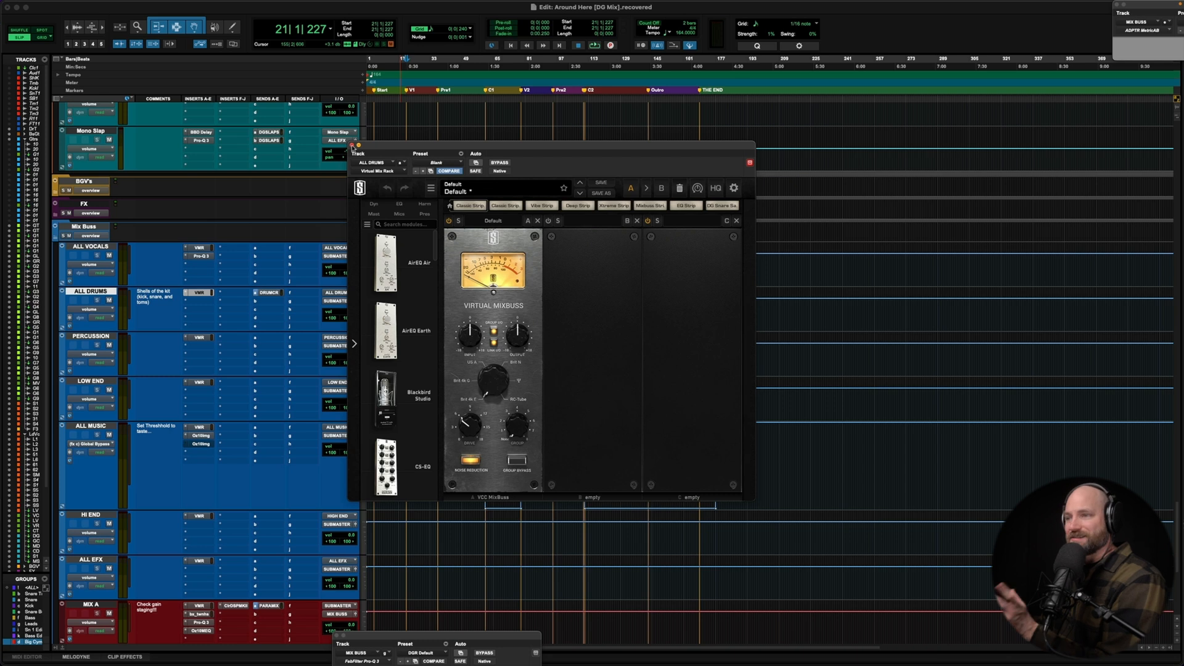
{"action": "left_click", "coordinate": [269, 294]}
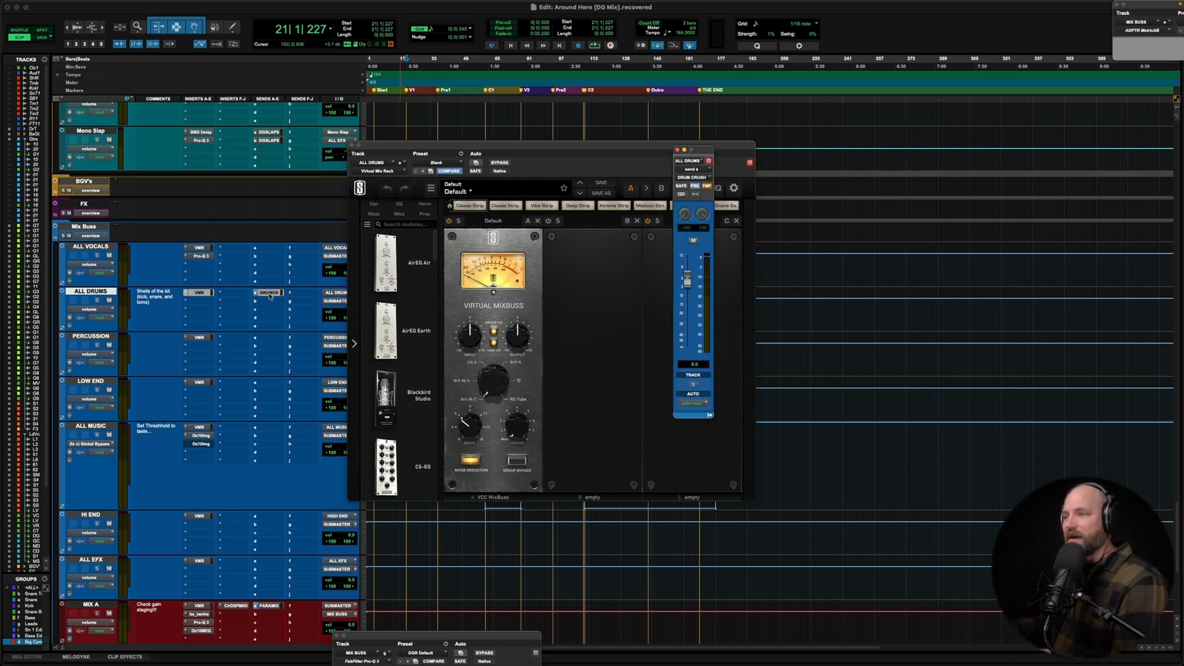
{"action": "left_click", "coordinate": [269, 294], "text": "ctrl+super"}
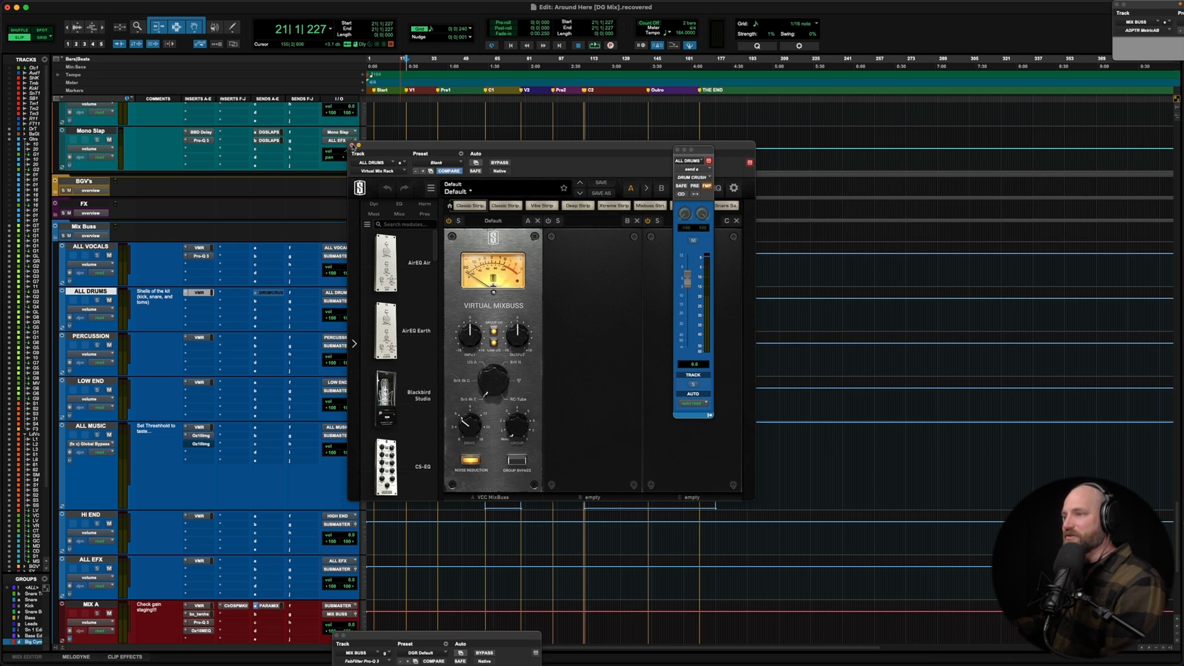
{"action": "left_click", "coordinate": [352, 146]}
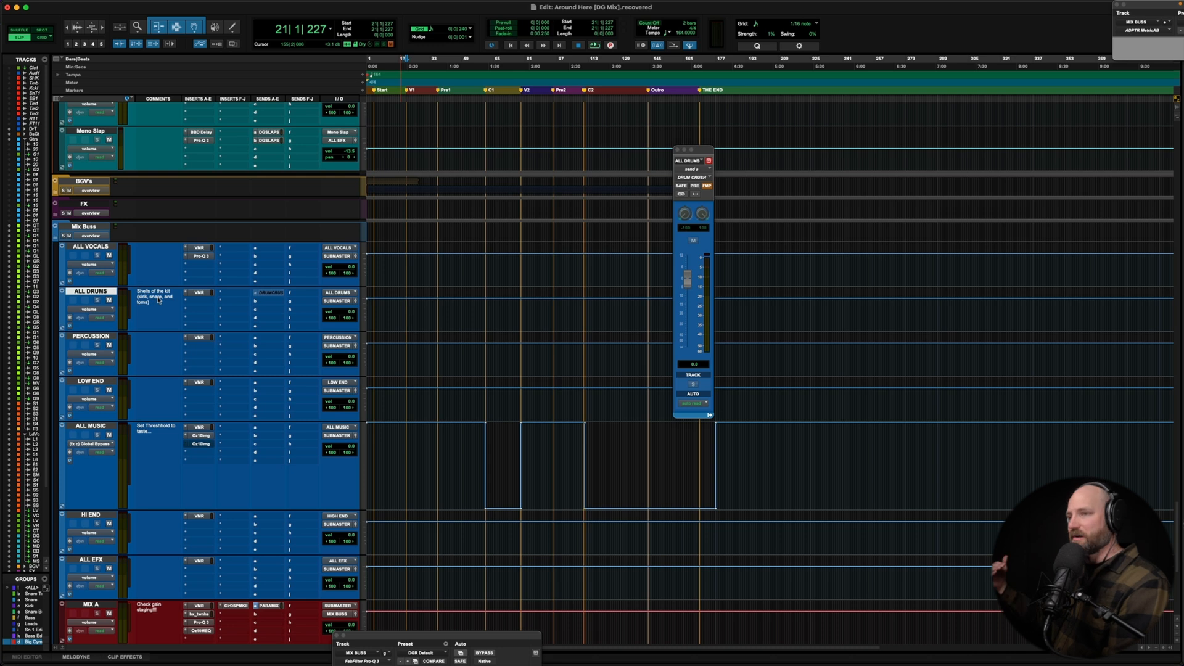
- Check the Virtual Mix Rack on ALL DRUMS again, close it, and select the PERCUSSION bus
{"action": "left_click", "coordinate": [201, 294]}
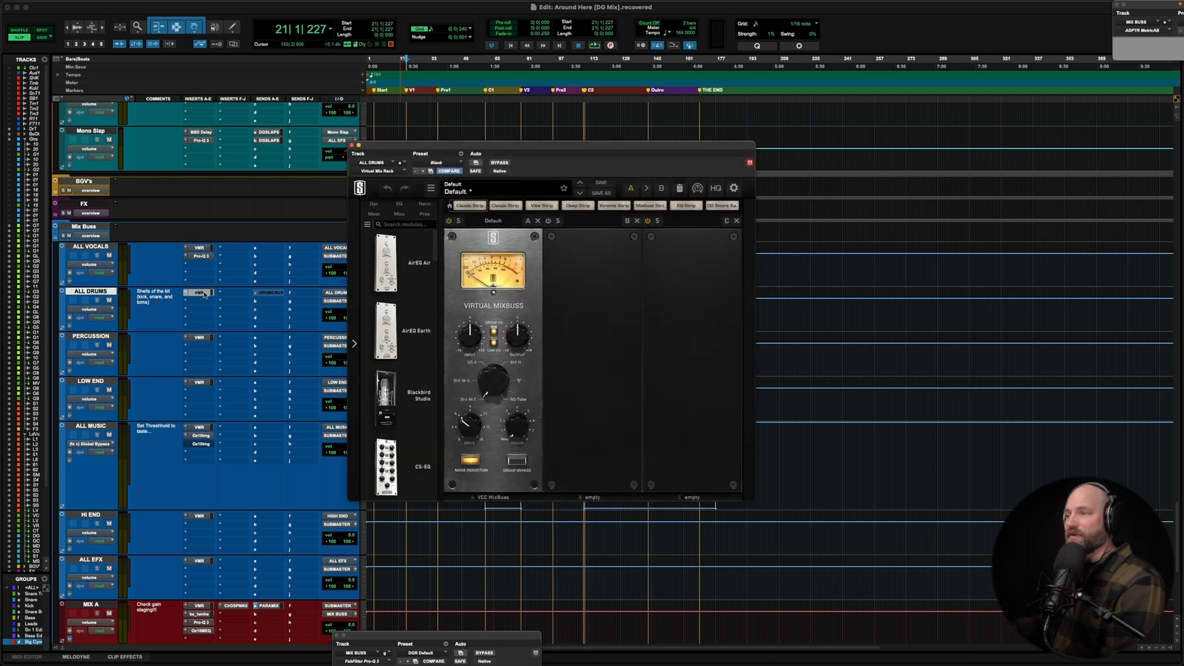
{"action": "left_click", "coordinate": [204, 294]}
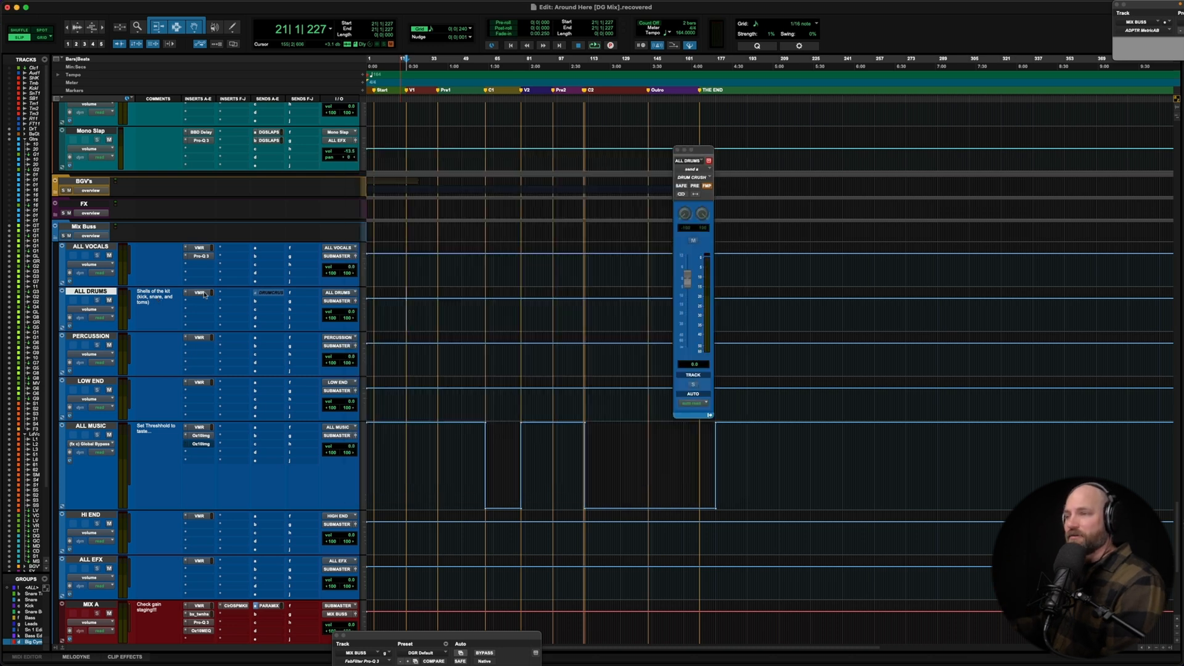
{"action": "left_click", "coordinate": [92, 337]}
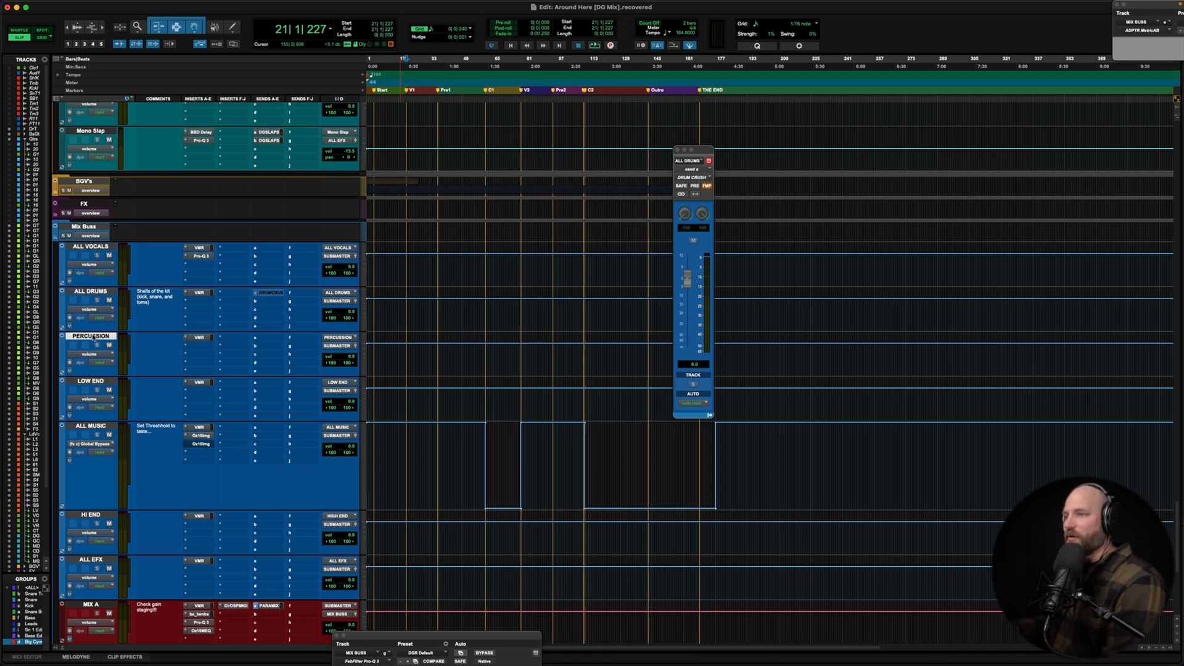
- Review the Virtual Mix Rack on the PERCUSSION bus, check the one on LOW END, and close it
{"action": "left_click", "coordinate": [198, 338]}
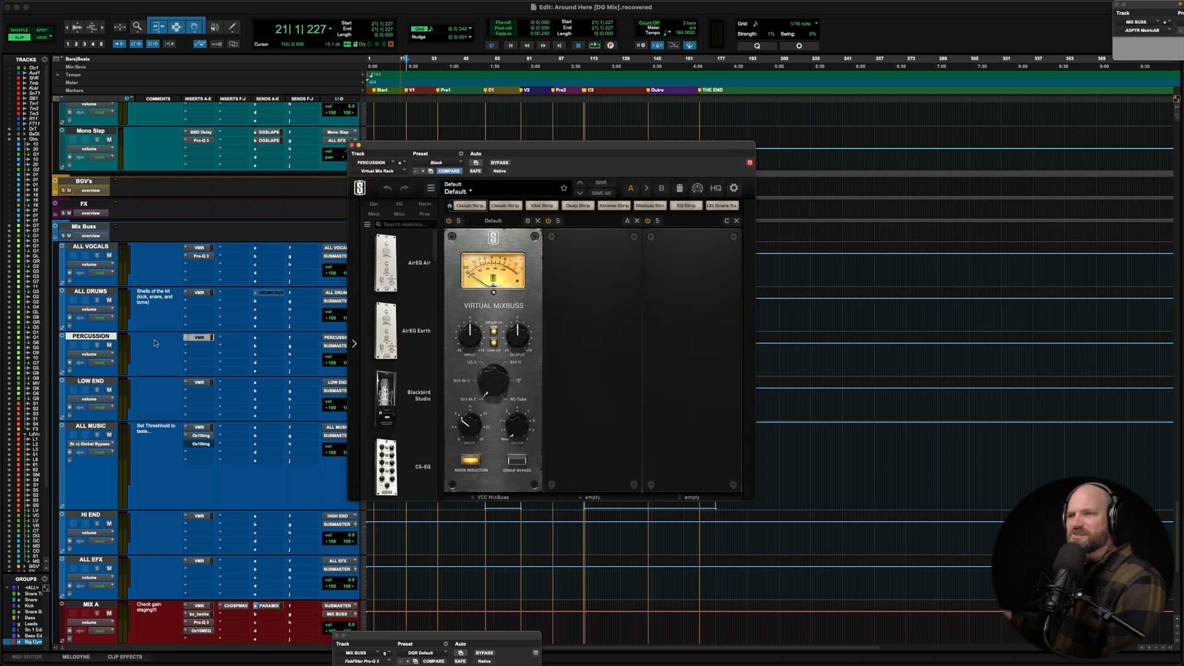
{"action": "left_click", "coordinate": [96, 381]}
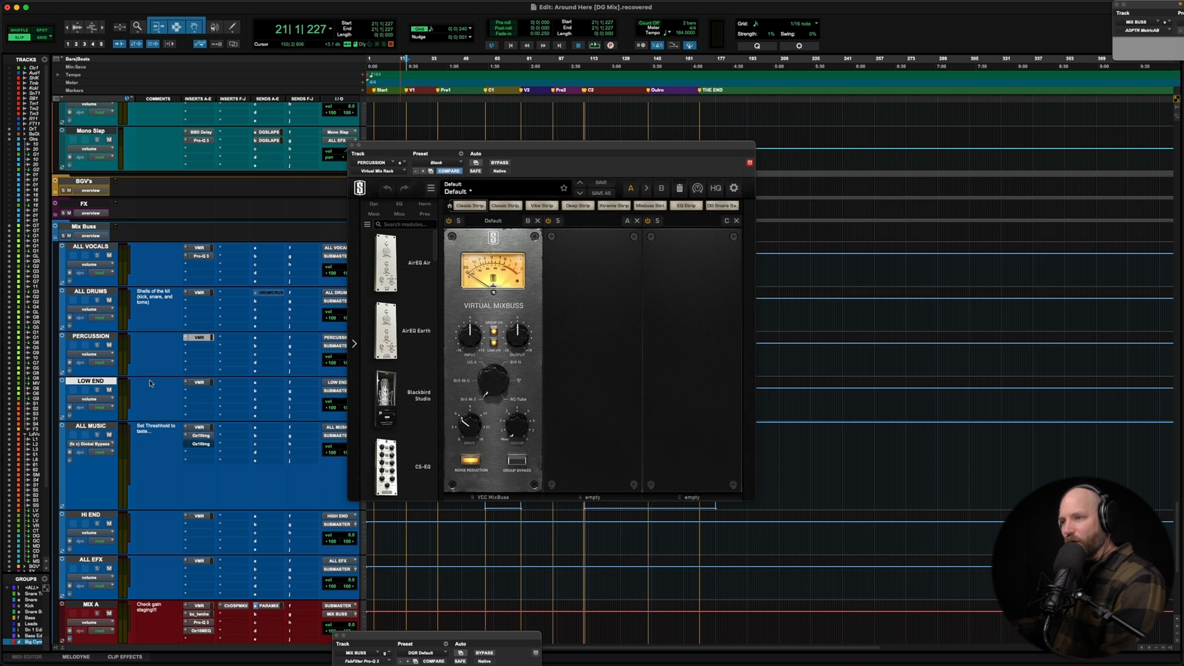
{"action": "left_click", "coordinate": [194, 383]}
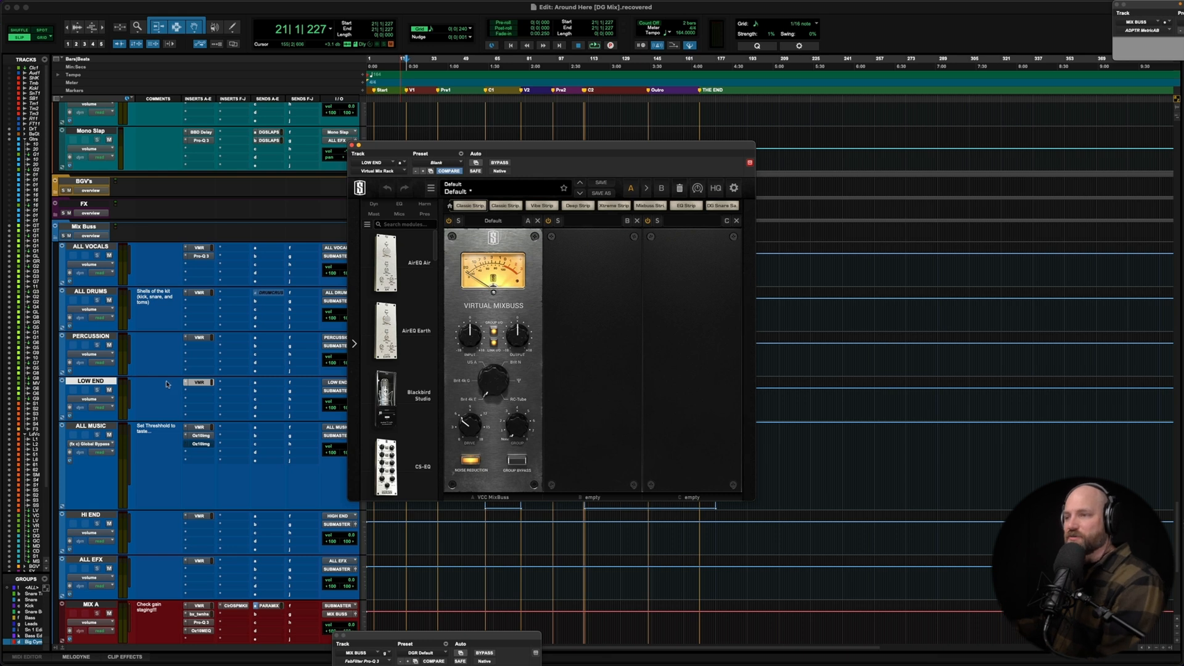
{"action": "left_click", "coordinate": [202, 386]}
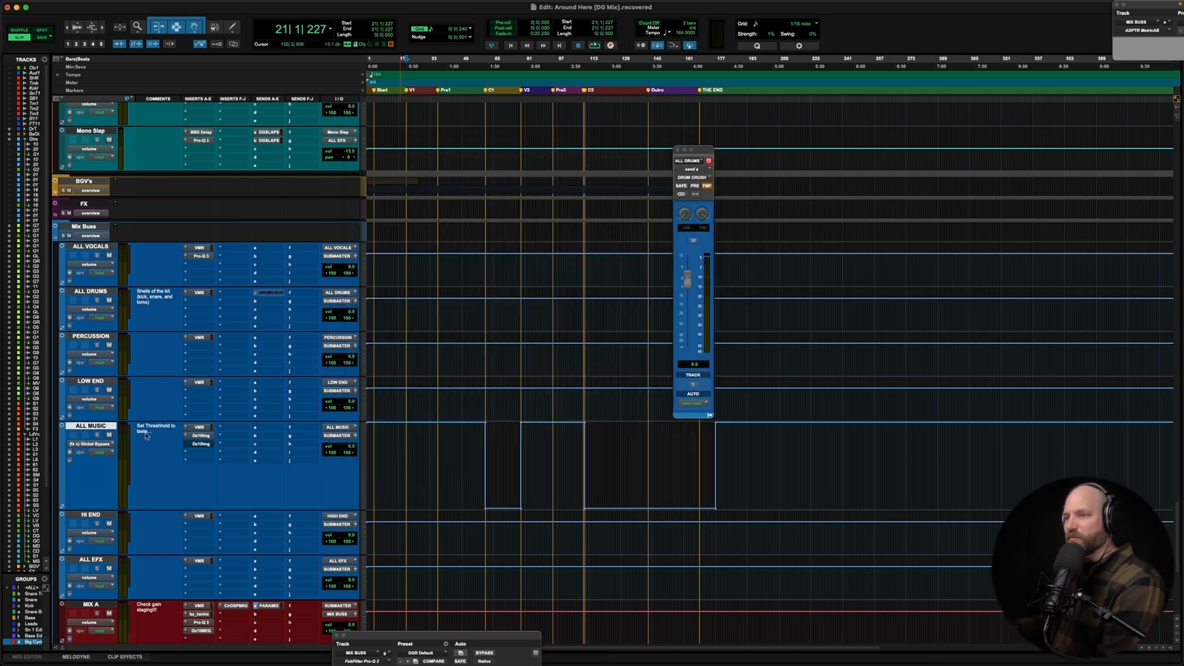
- Review the Virtual Mix Rack and both Ozone Imager inserts on ALL MUSIC, checking its bypass automation just before C1
{"action": "left_click", "coordinate": [199, 427]}
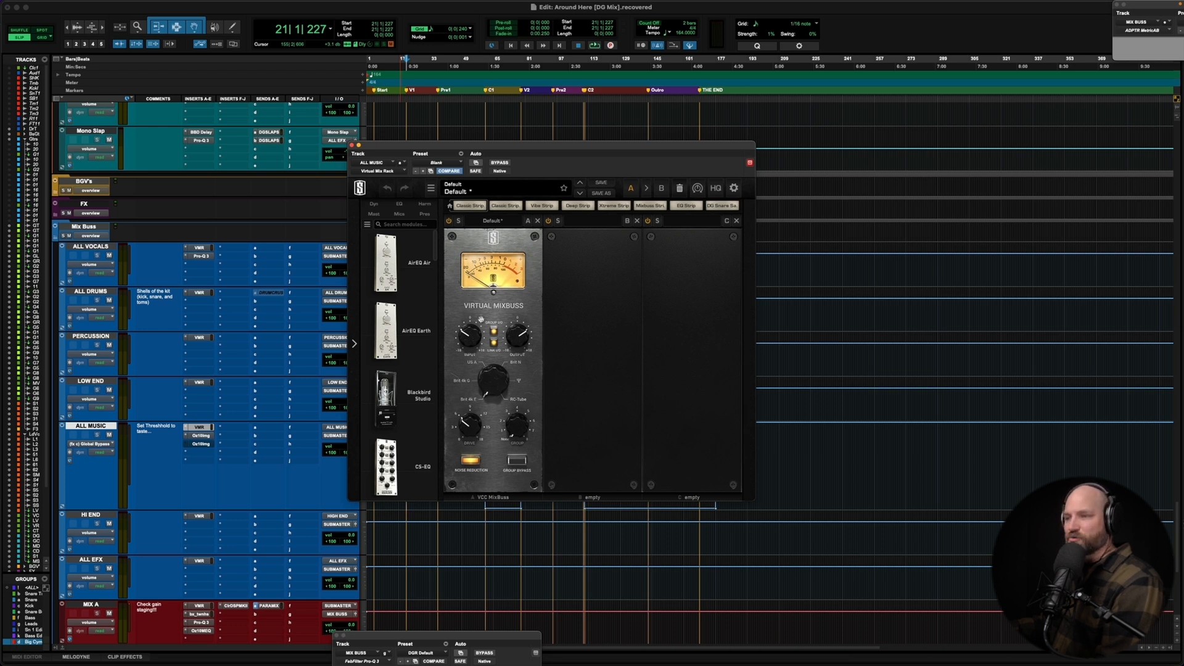
{"action": "left_click", "coordinate": [200, 436]}
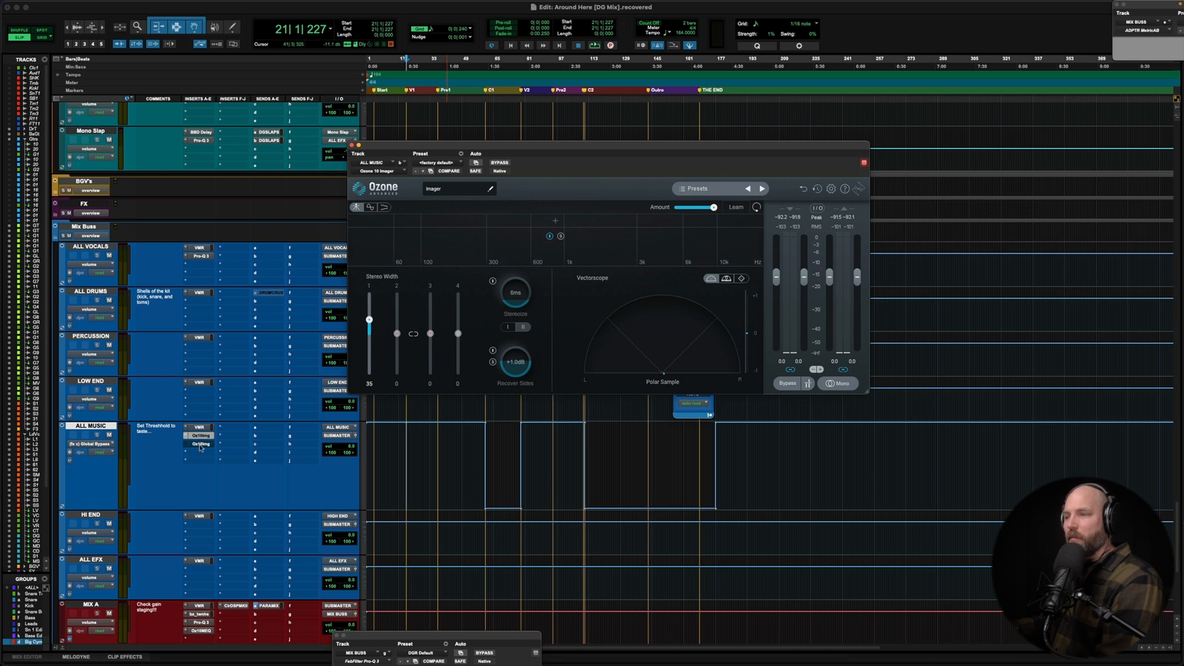
{"action": "left_click", "coordinate": [200, 445], "text": "super"}
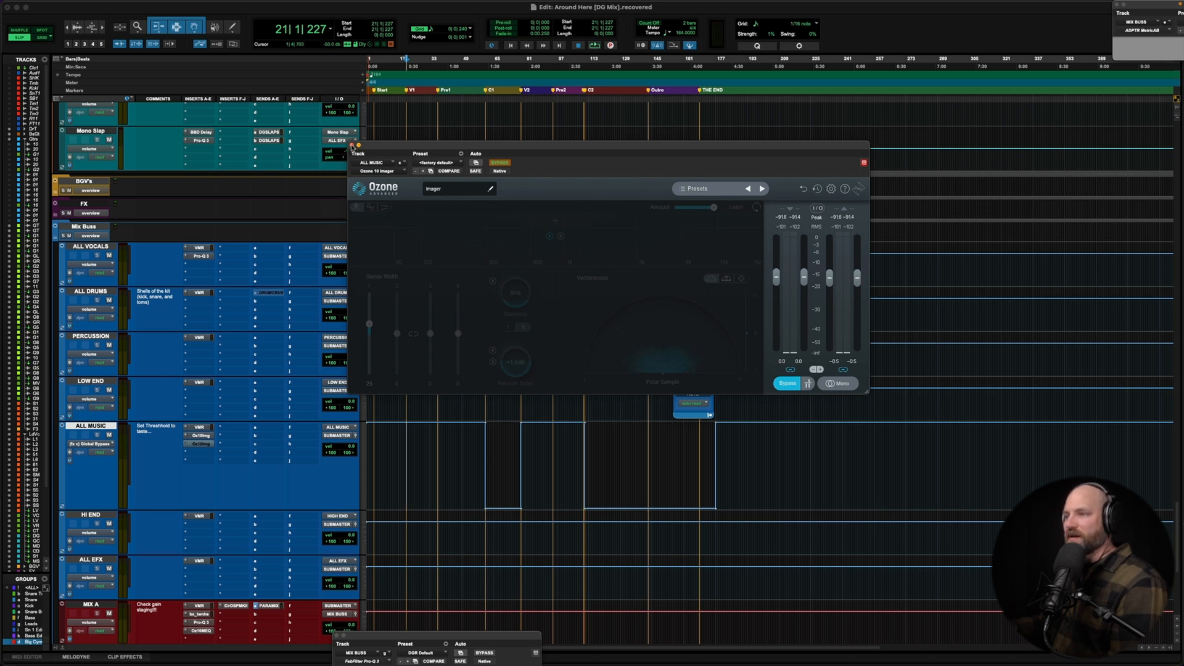
{"action": "left_click", "coordinate": [481, 466]}
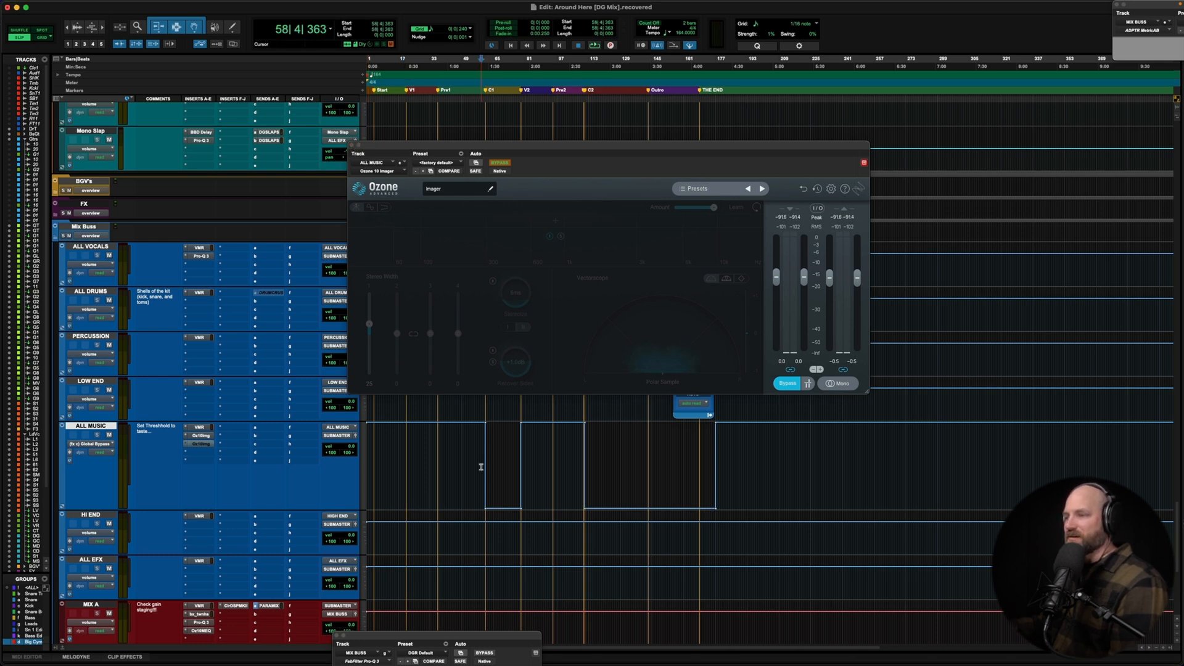
{"action": "left_click", "coordinate": [352, 146]}
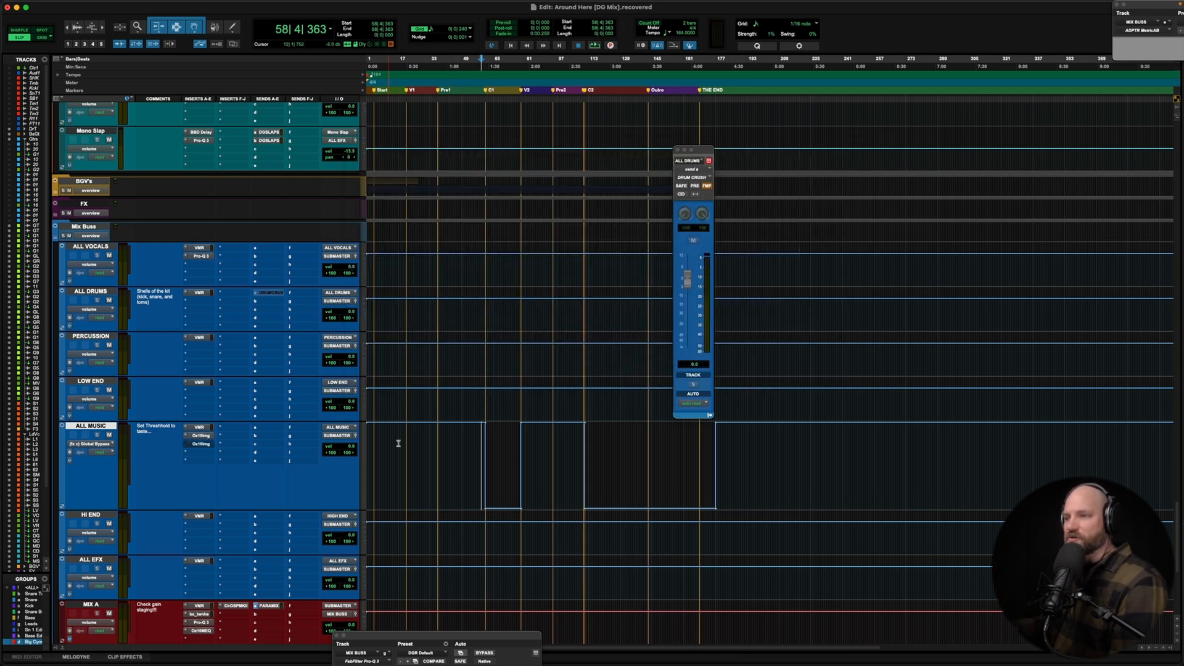
- Select the HI END bus and review its Virtual Mix Rack, closing the plug-in afterward
{"action": "scroll", "coordinate": [214, 450], "scroll_direction": "down", "scroll_amount": 5}
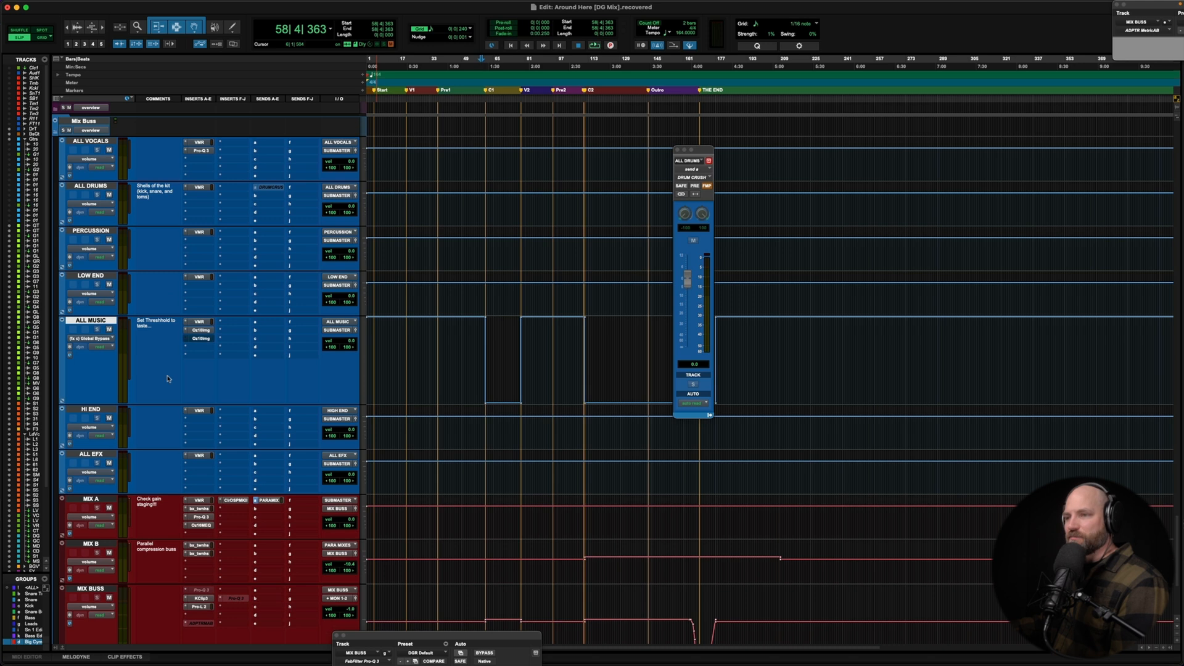
{"action": "left_click", "coordinate": [115, 408]}
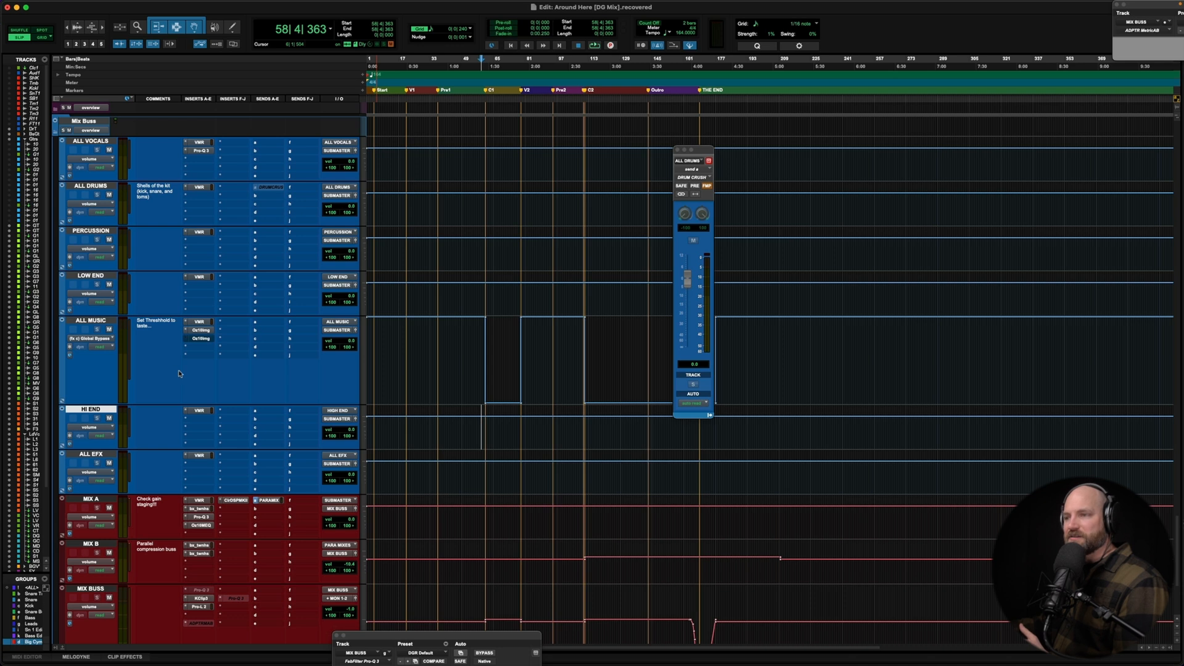
{"action": "left_click", "coordinate": [199, 411]}
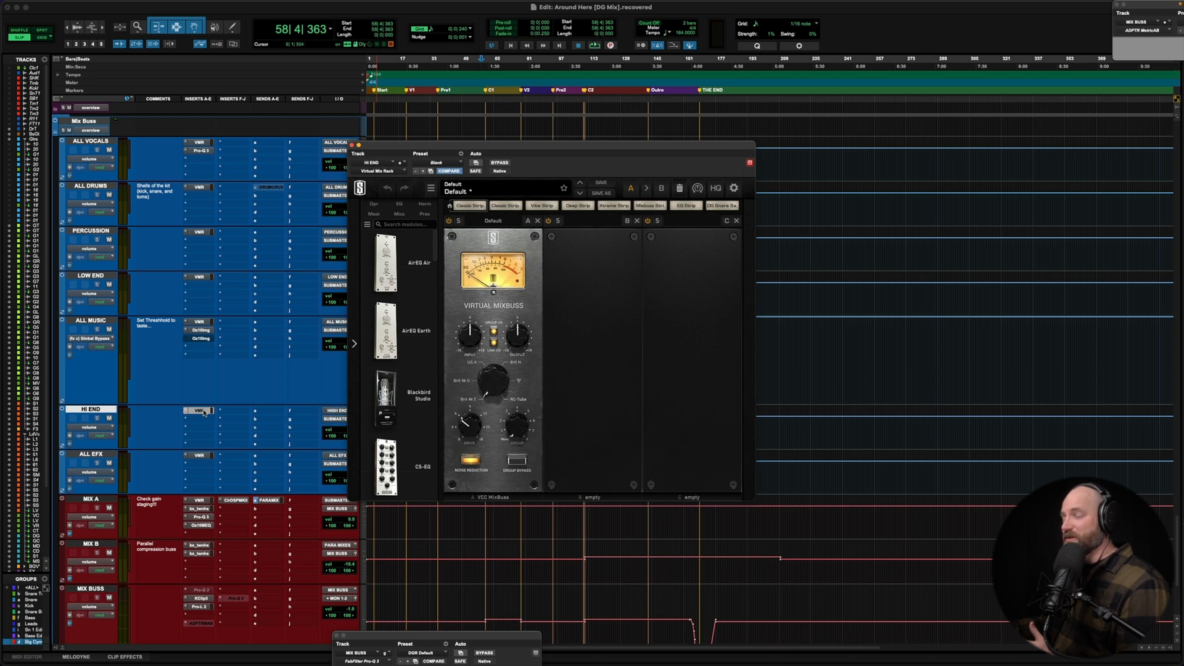
{"action": "left_click", "coordinate": [204, 413]}
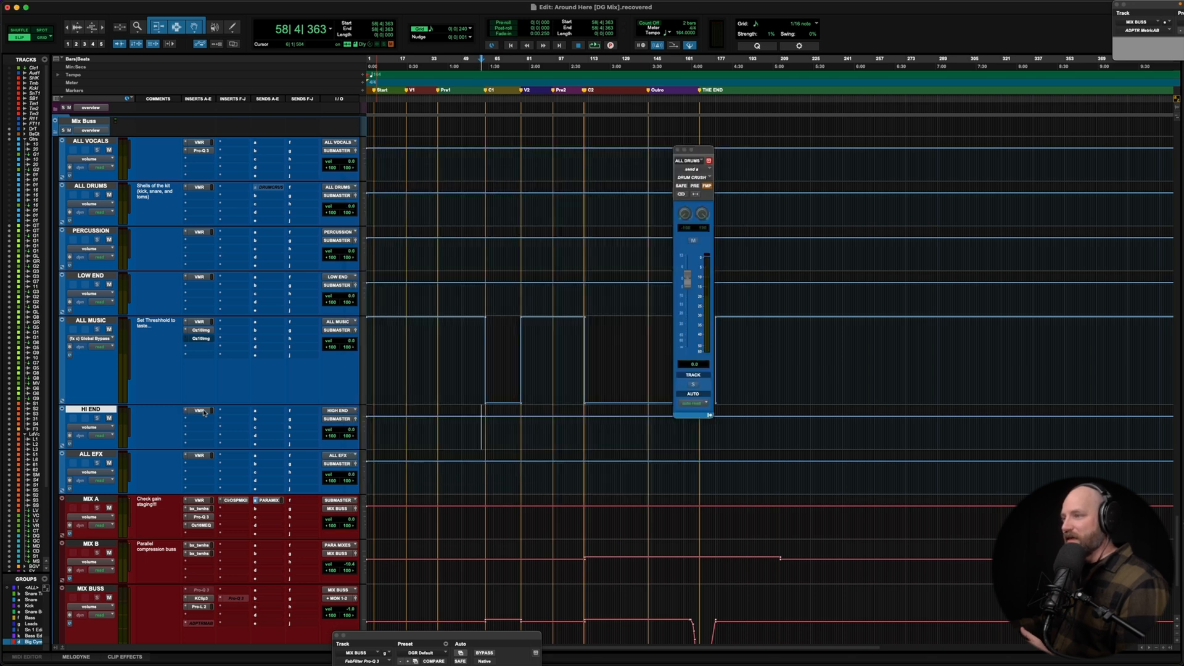
- Review the Virtual Mix Rack on the ALL EFX bus, close it, and place the edit cursor just before the C1 marker
{"action": "left_click", "coordinate": [91, 453]}
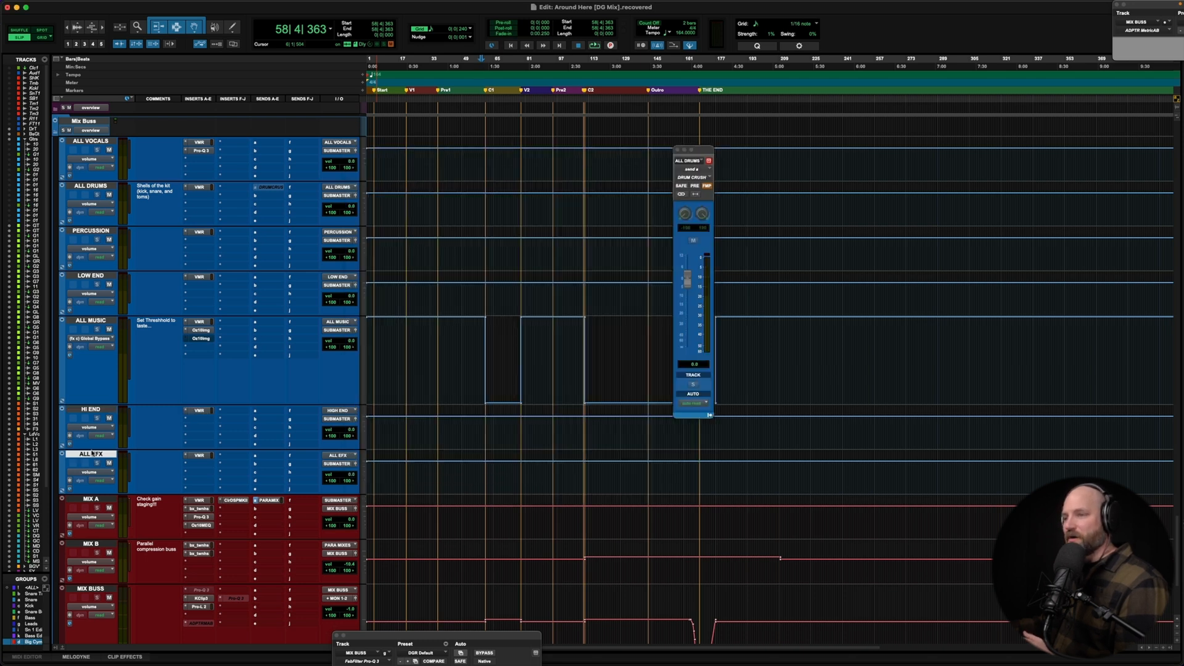
{"action": "left_click", "coordinate": [200, 456]}
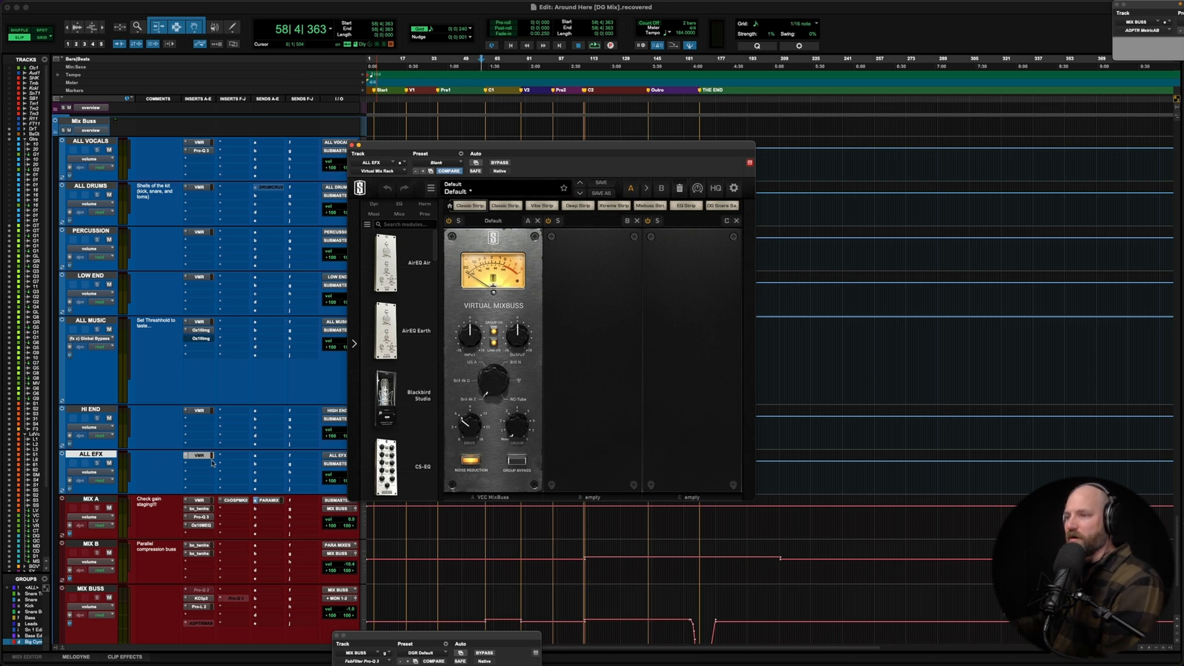
{"action": "left_click", "coordinate": [351, 146]}
{"action": "left_click_drag", "start_coordinate": [478, 472], "coordinate": [494, 472]}
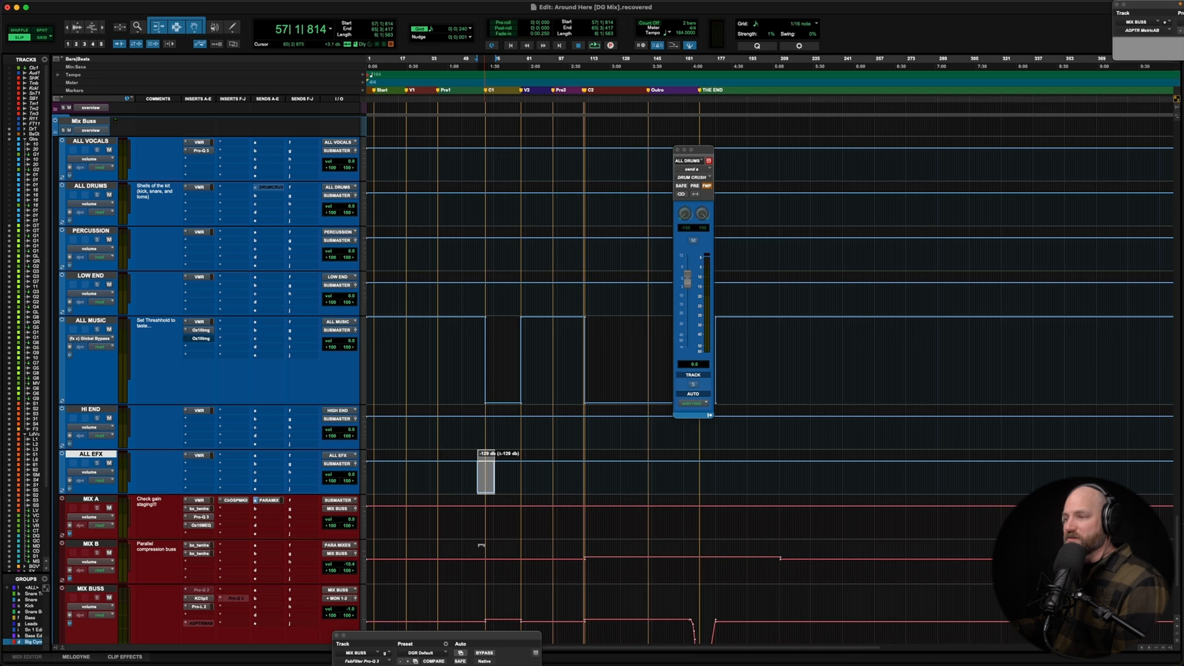
{"action": "left_click", "coordinate": [482, 476]}
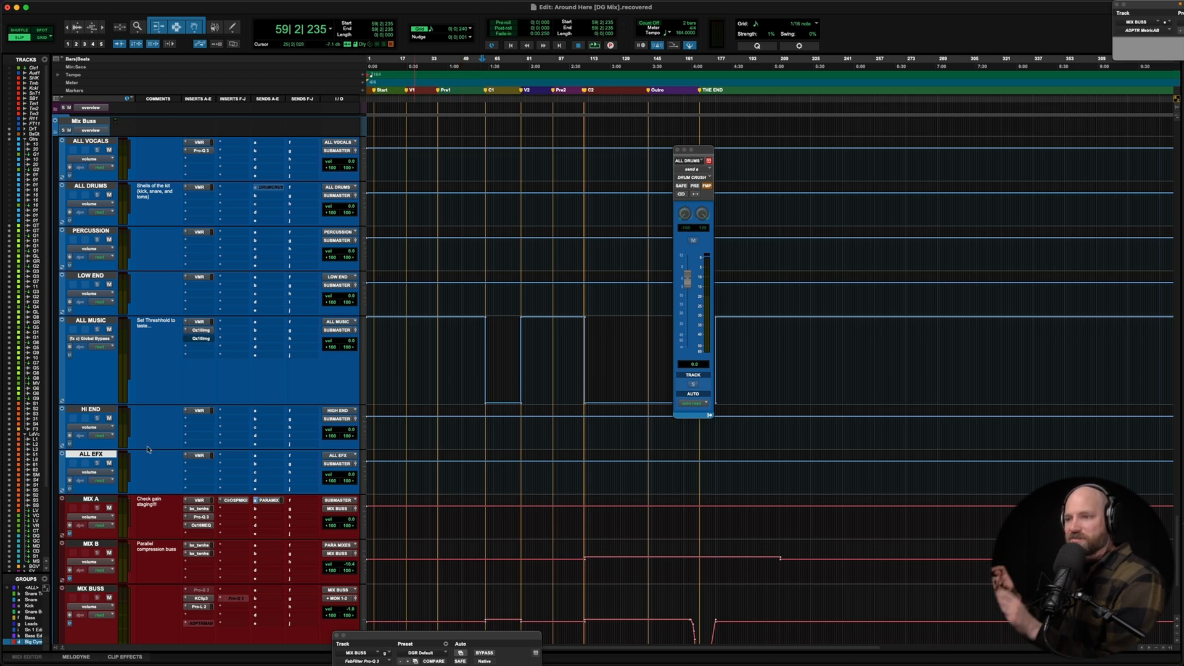
- Trace the routing from MIX A to MIX BUSS and review the Clariphonic parallel equalizer on MIX A
{"action": "scroll", "coordinate": [166, 331], "scroll_direction": "down", "scroll_amount": 6}
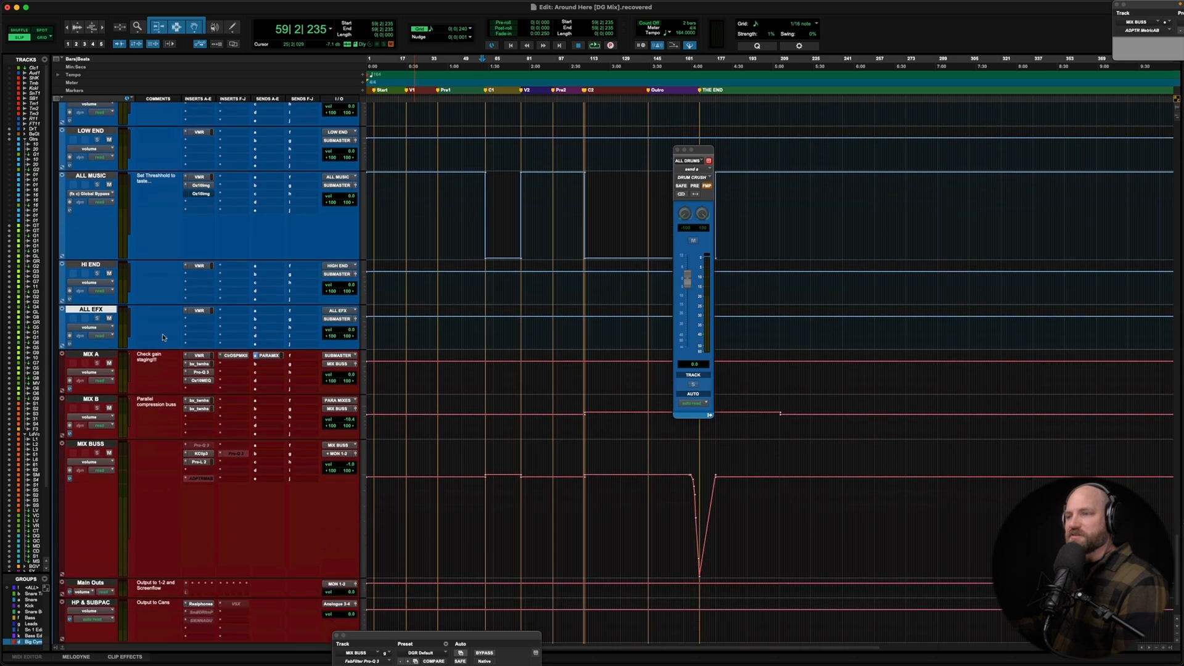
{"action": "left_click", "coordinate": [87, 287]}
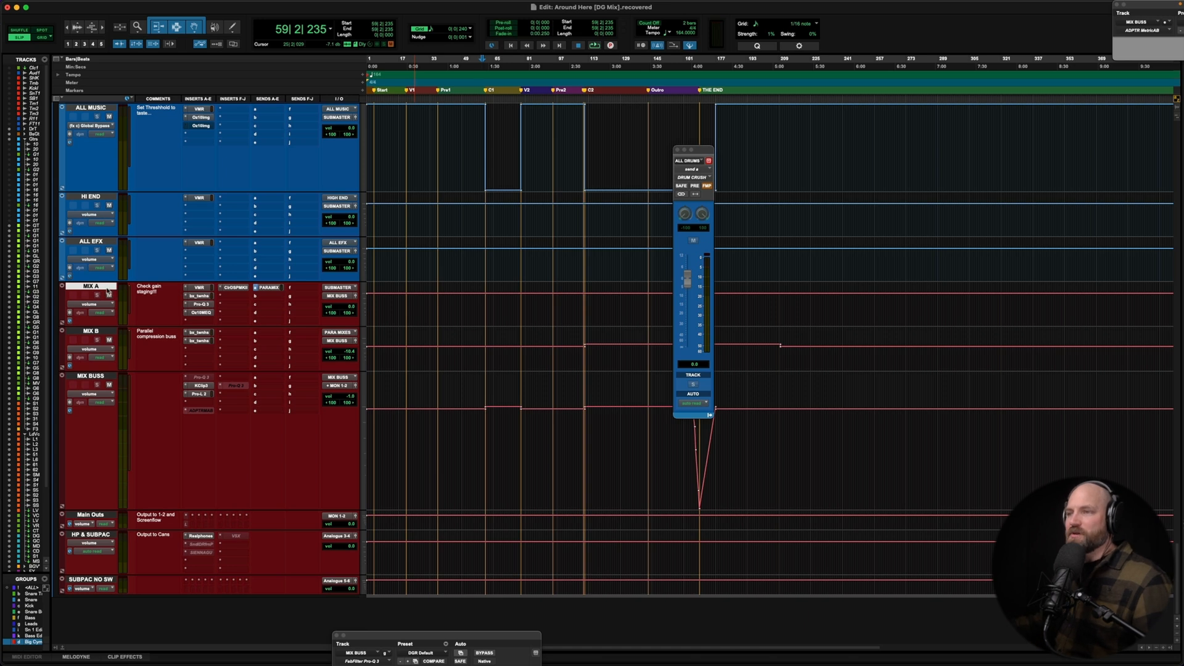
{"action": "left_click", "coordinate": [92, 380]}
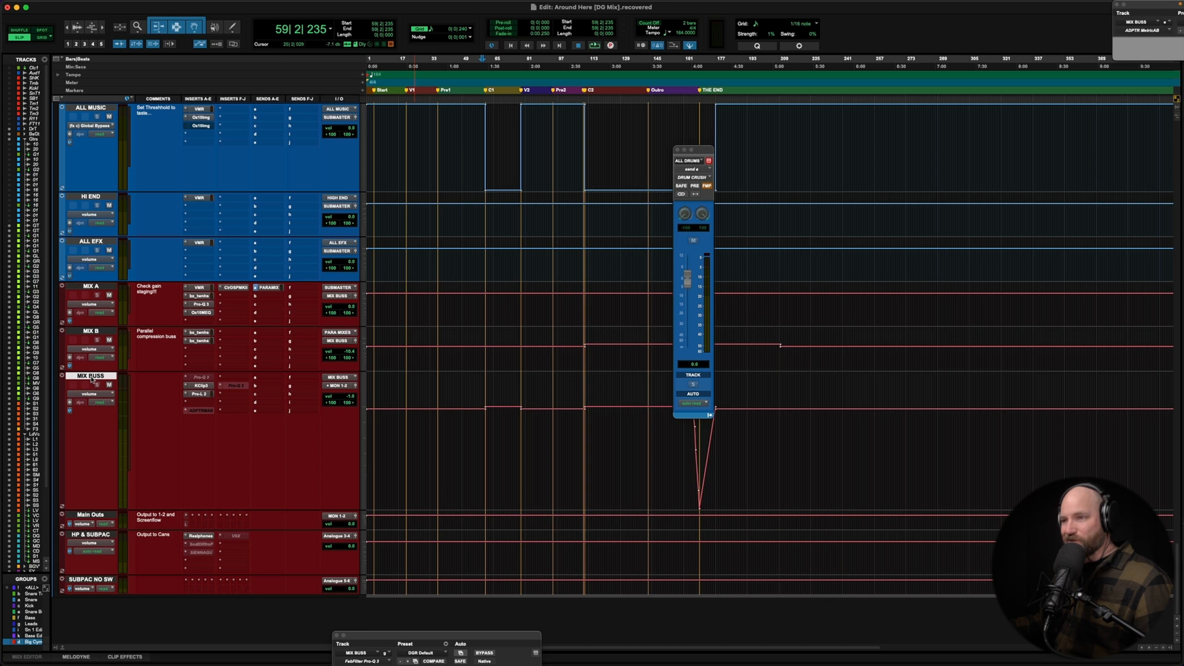
{"action": "left_click", "coordinate": [98, 287]}
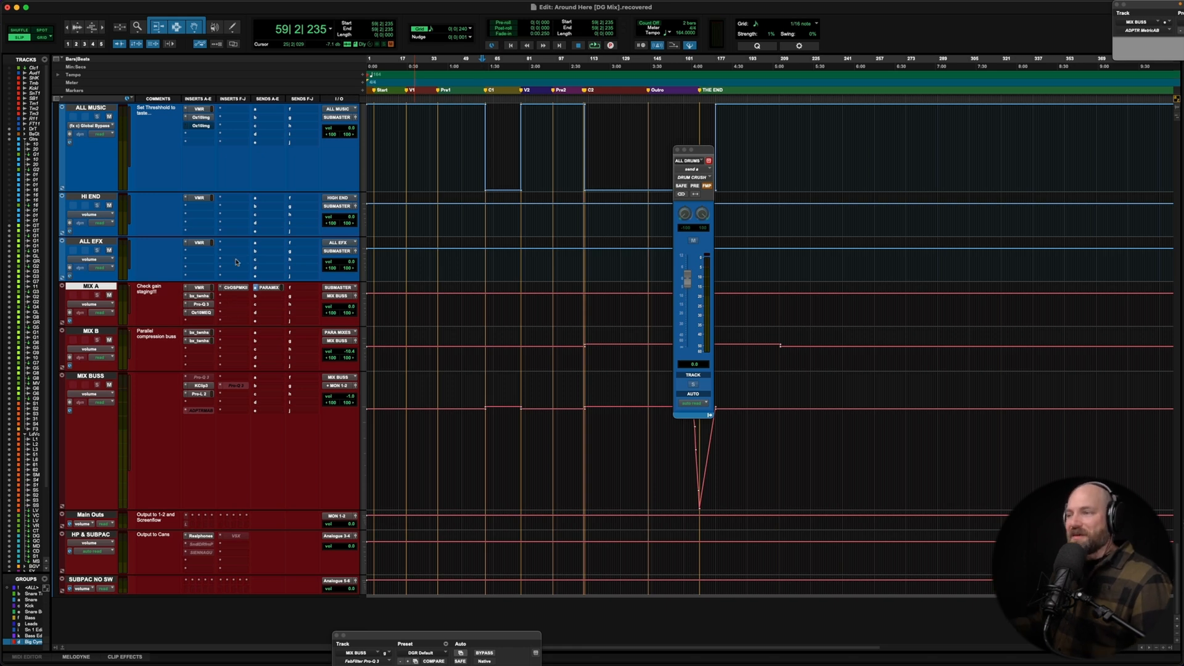
{"action": "left_click", "coordinate": [236, 288]}
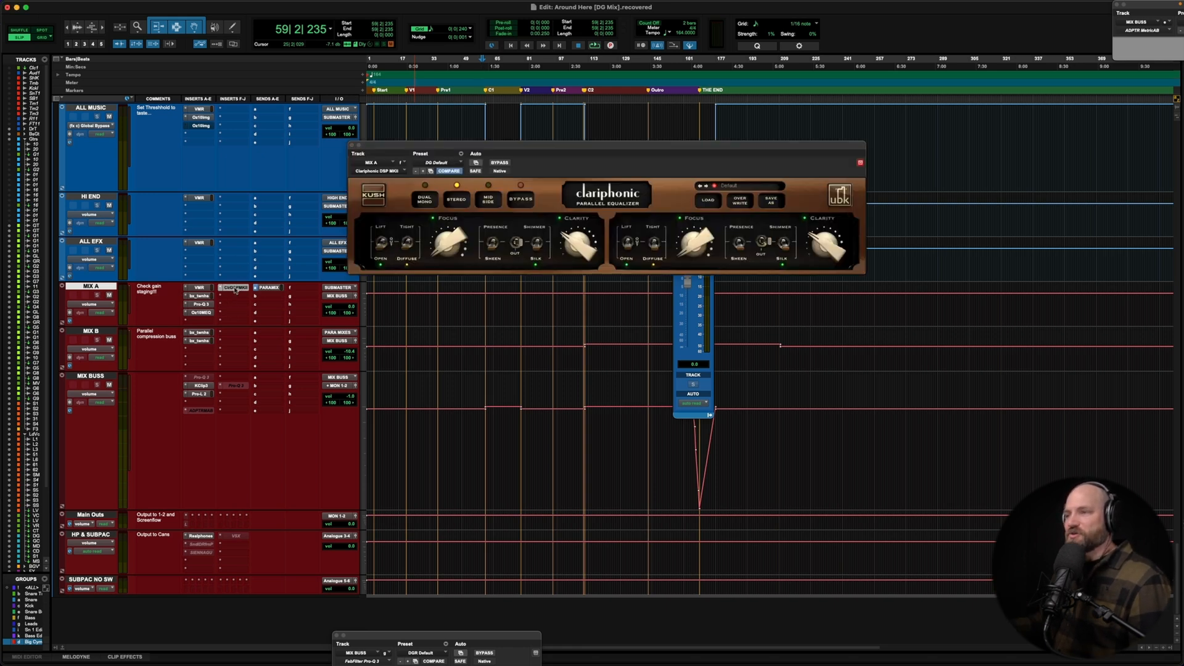
{"action": "left_click", "coordinate": [235, 288]}
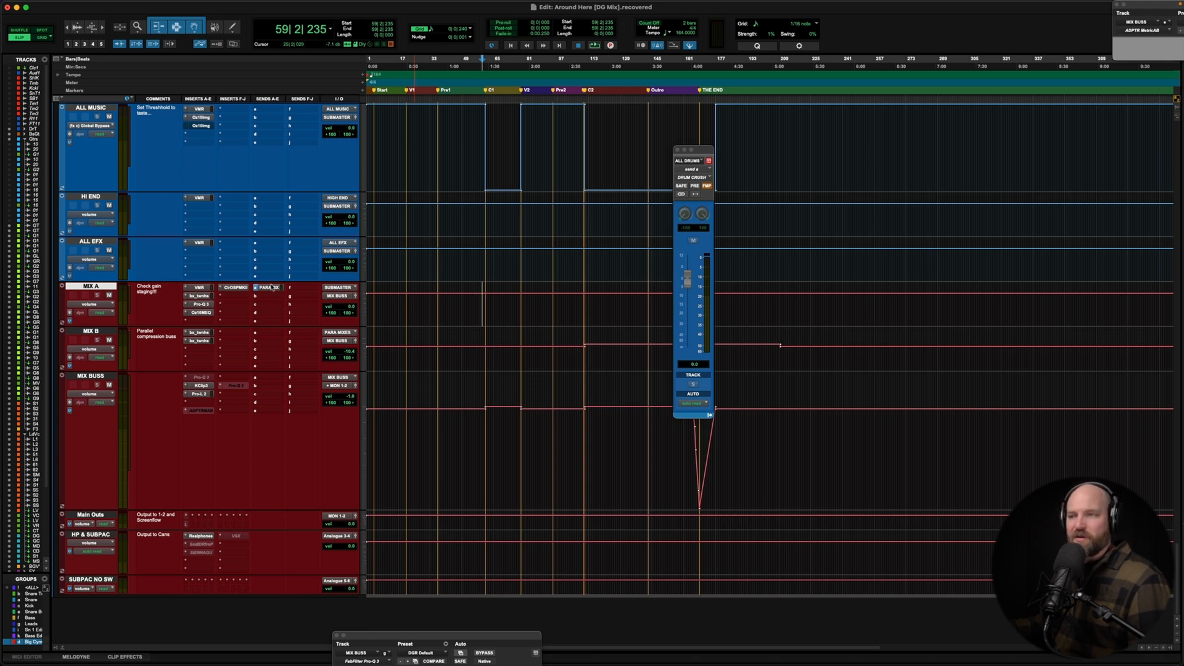
- Select the MIX B parallel compression bus and review its first bx_townhouse buss compressor
{"action": "left_click", "coordinate": [90, 331]}
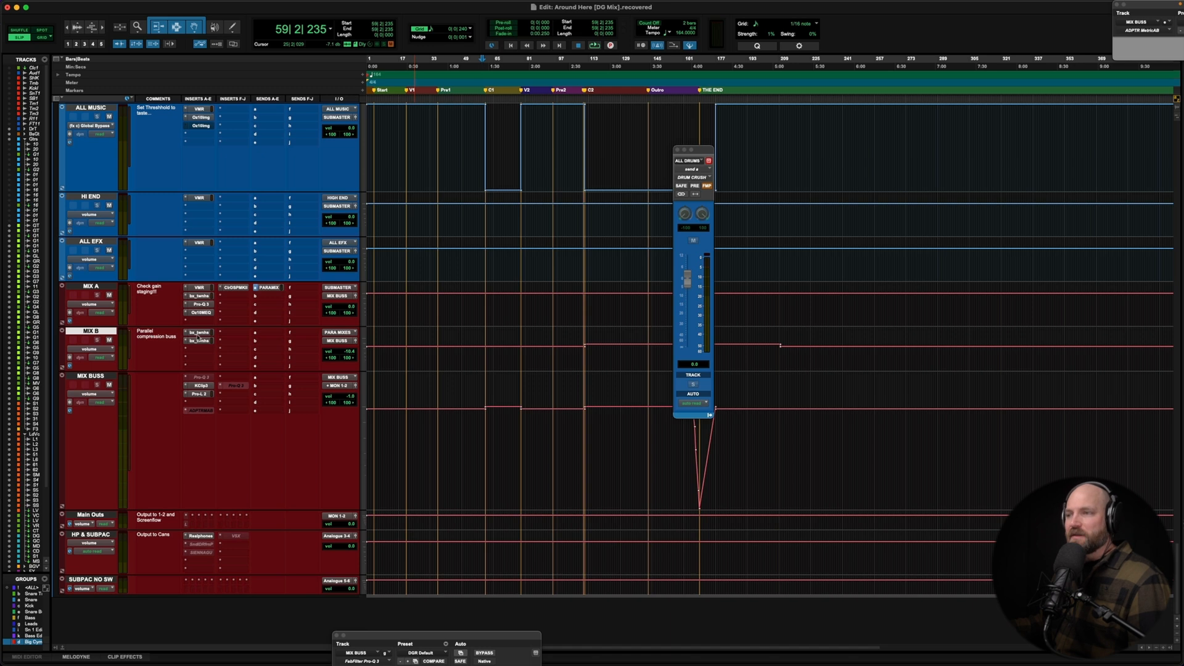
{"action": "left_click", "coordinate": [199, 333]}
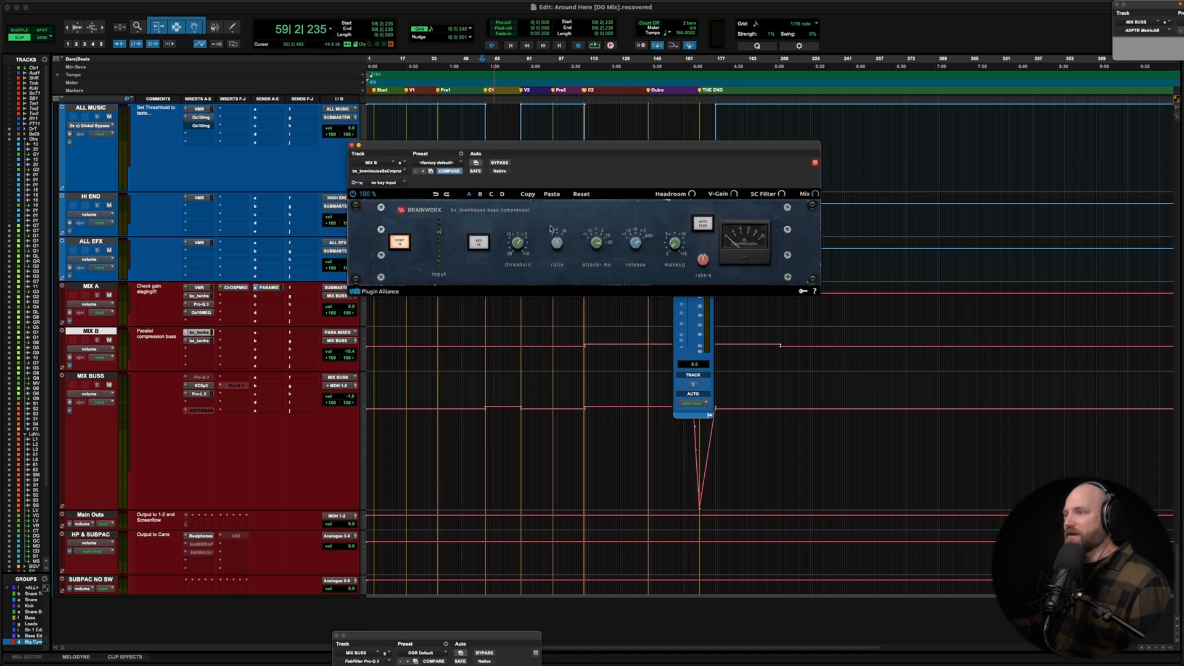
{"action": "left_click_drag", "start_coordinate": [554, 148], "coordinate": [519, 129]}
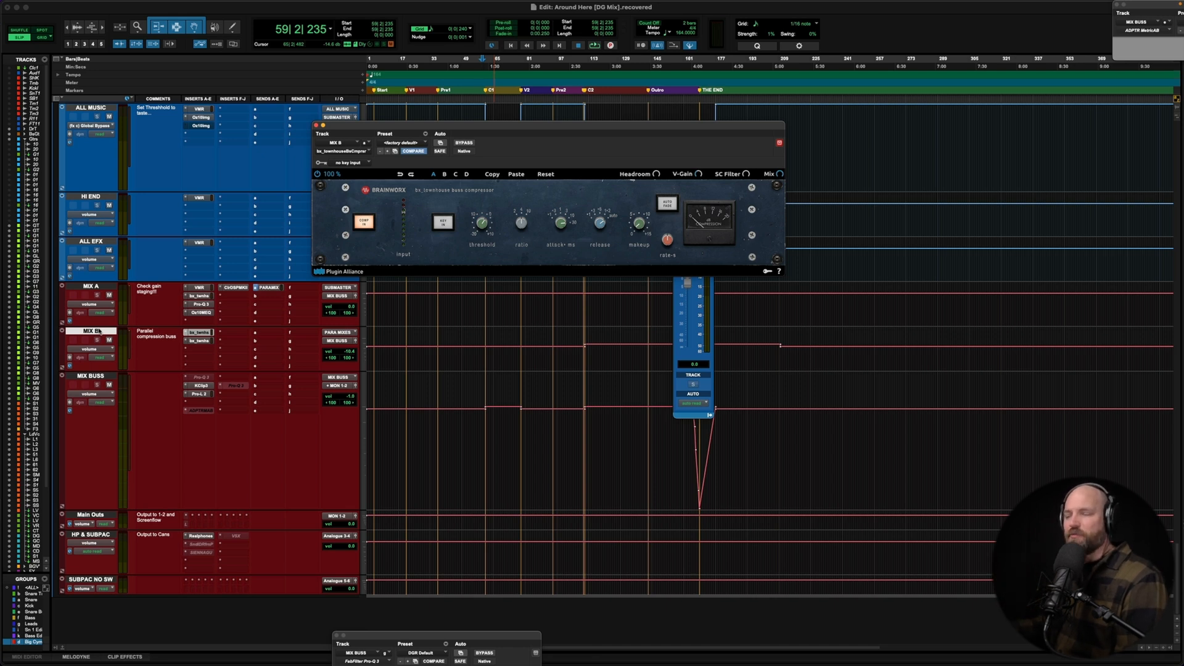
- Select the MIX BUSS track and review its KClip 3 clipper settings, closing the plug-in afterward
{"action": "left_click", "coordinate": [90, 377]}
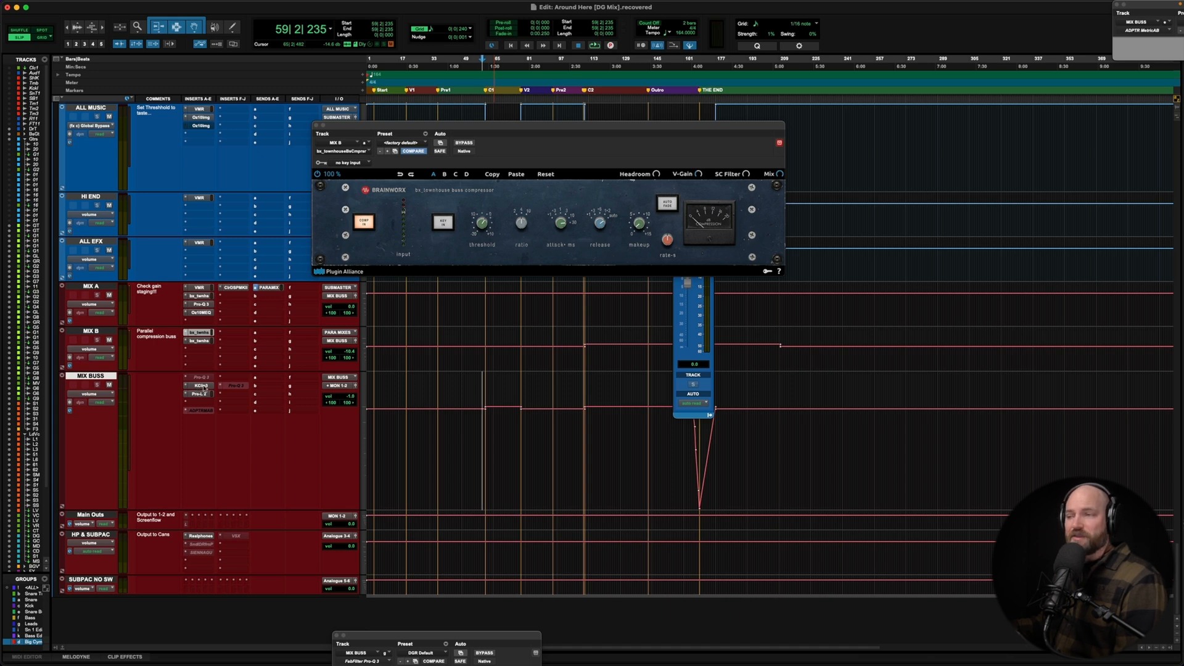
{"action": "left_click", "coordinate": [201, 387]}
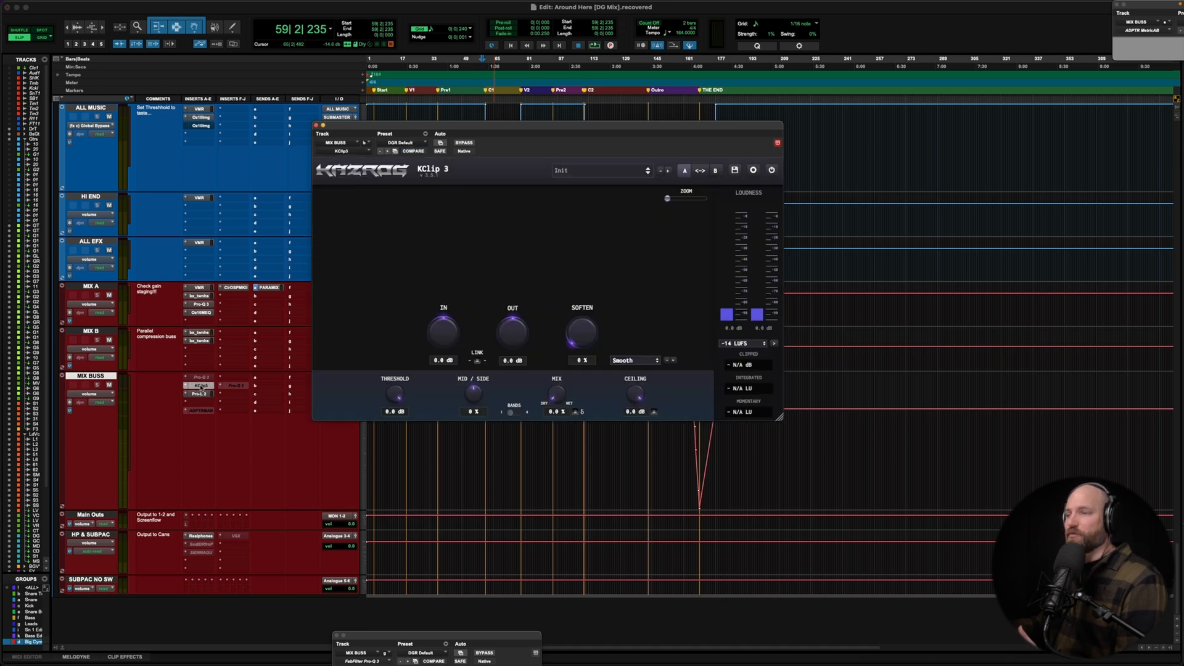
{"action": "left_click_drag", "start_coordinate": [525, 127], "coordinate": [498, 125]}
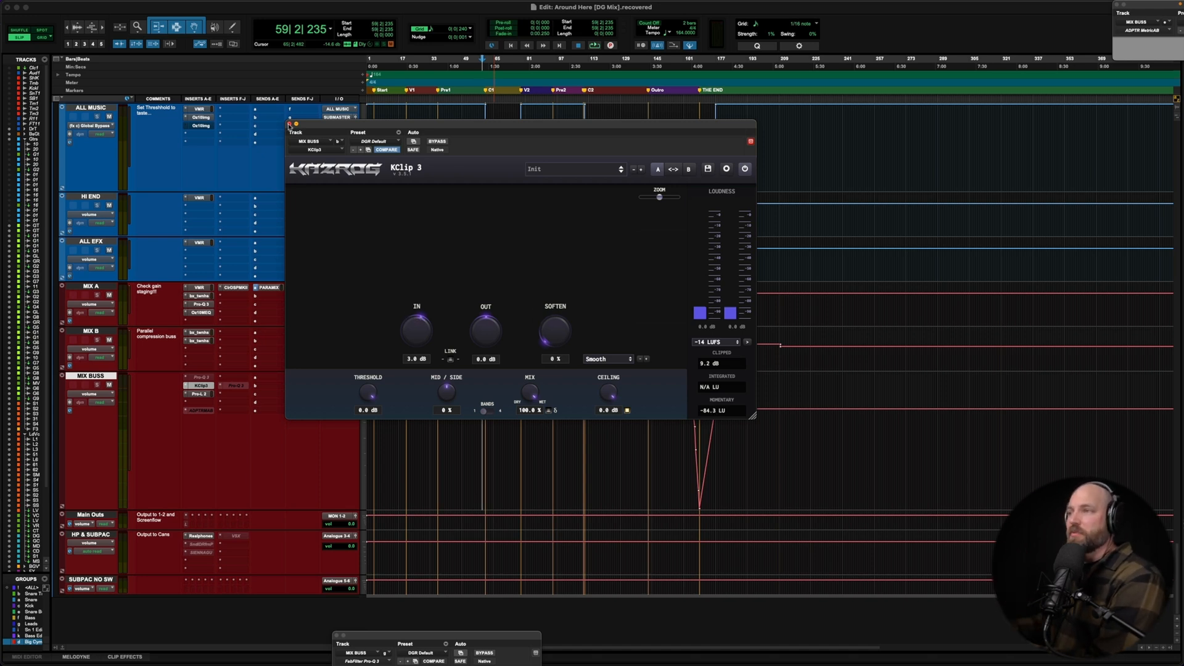
{"action": "left_click", "coordinate": [290, 124]}
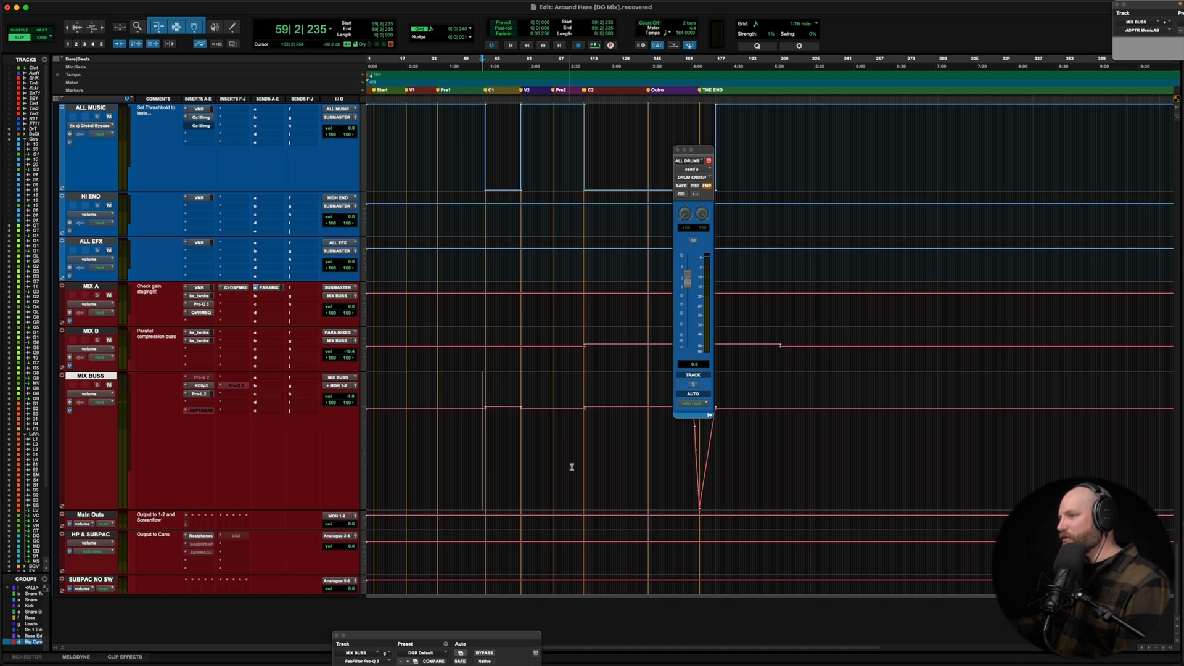
- Open Pro-L 2 on MIX BUSS and play a passage just after the C2 marker to check the limiter's gain reduction
{"action": "left_click", "coordinate": [604, 459]}
{"action": "left_click", "coordinate": [199, 393]}
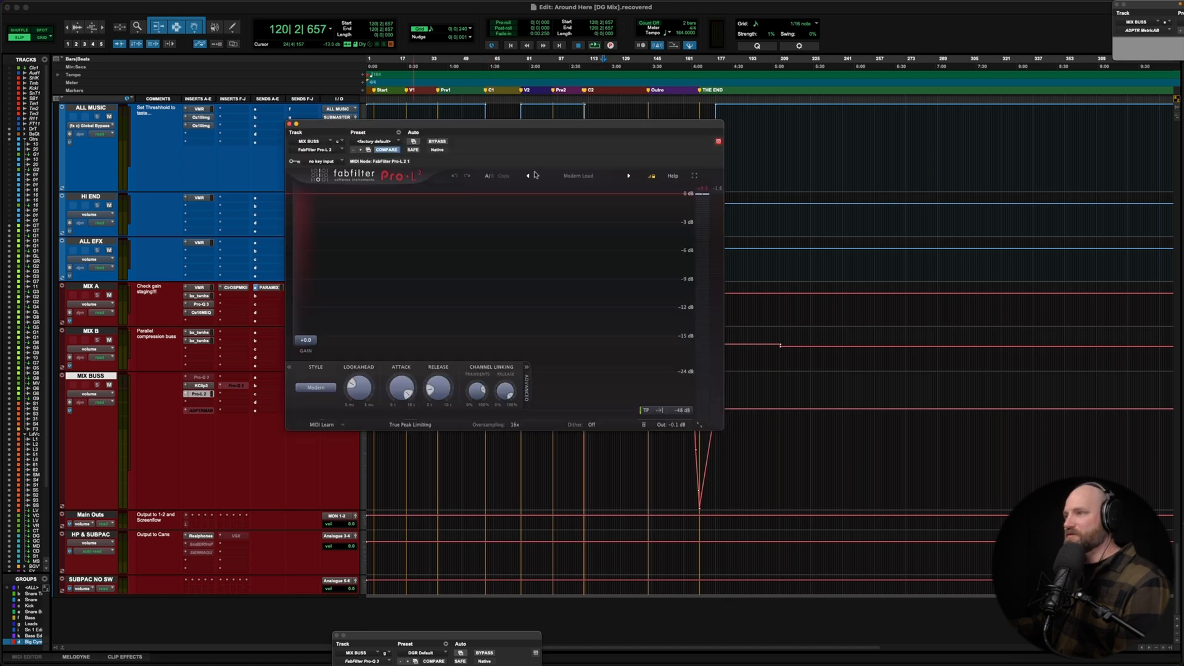
{"action": "left_click_drag", "start_coordinate": [510, 124], "coordinate": [518, 117]}
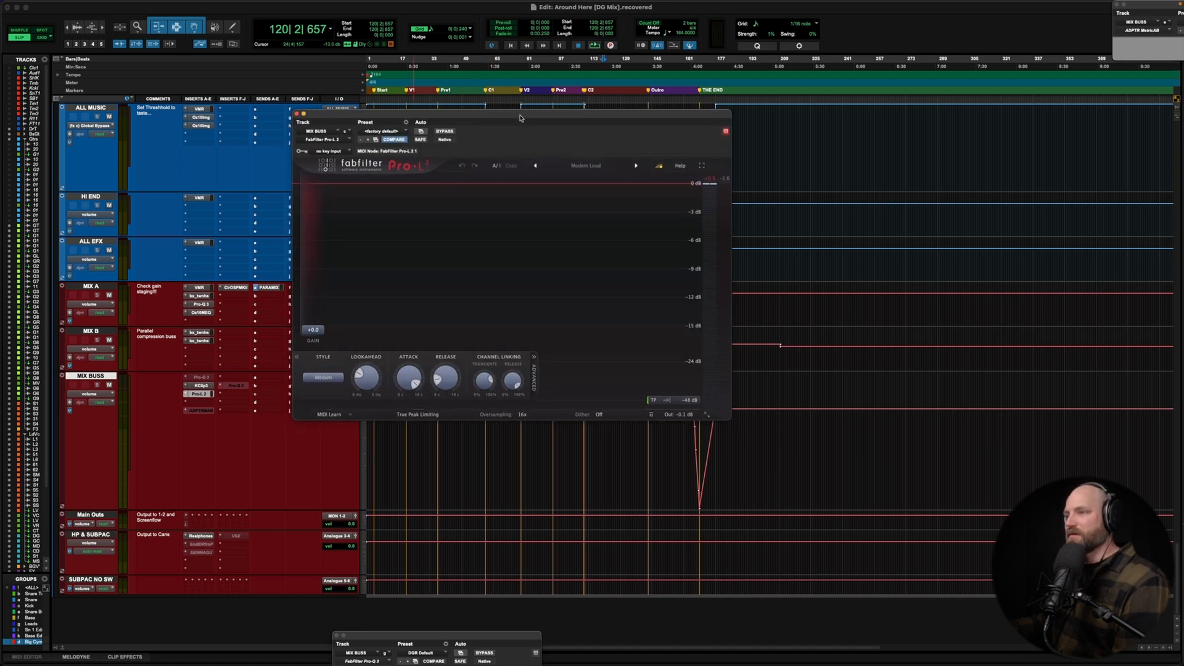
{"action": "key", "text": "space"}
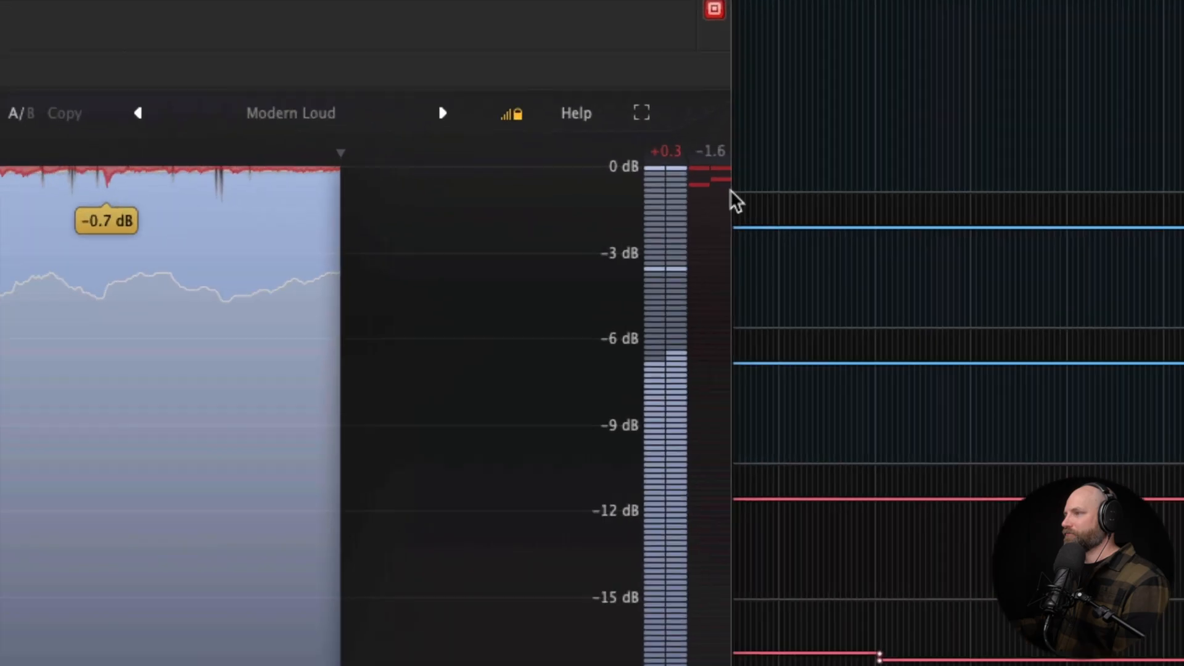
{"action": "mouse_move", "coordinate": [730, 190]}
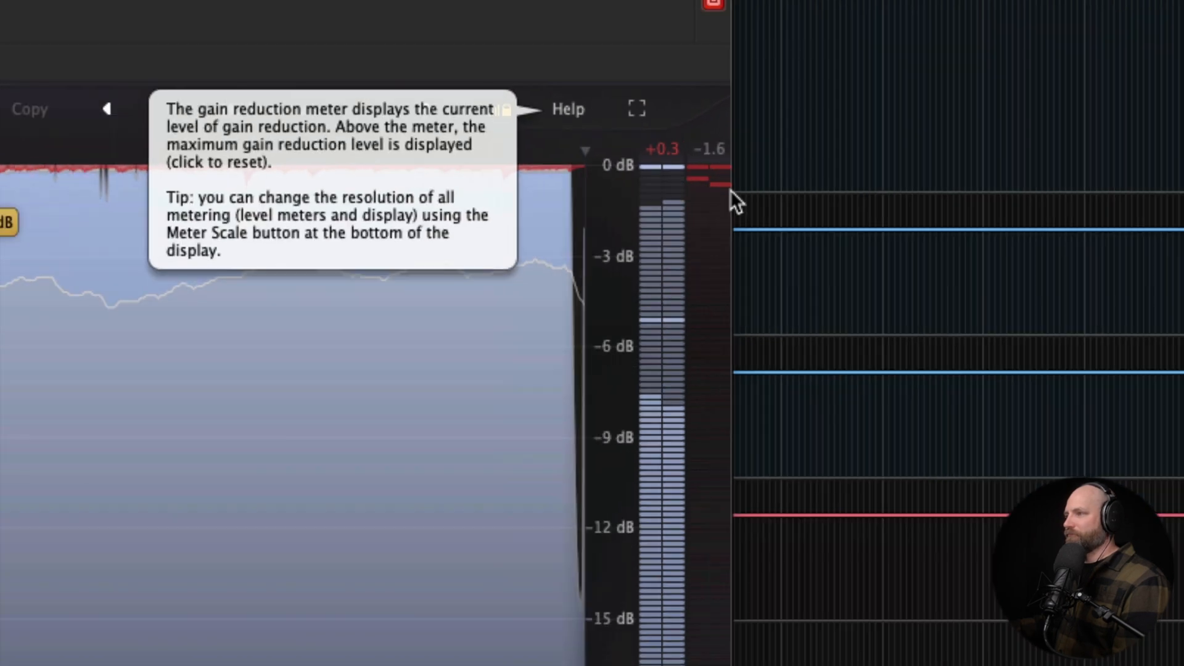
{"action": "key", "text": "space"}
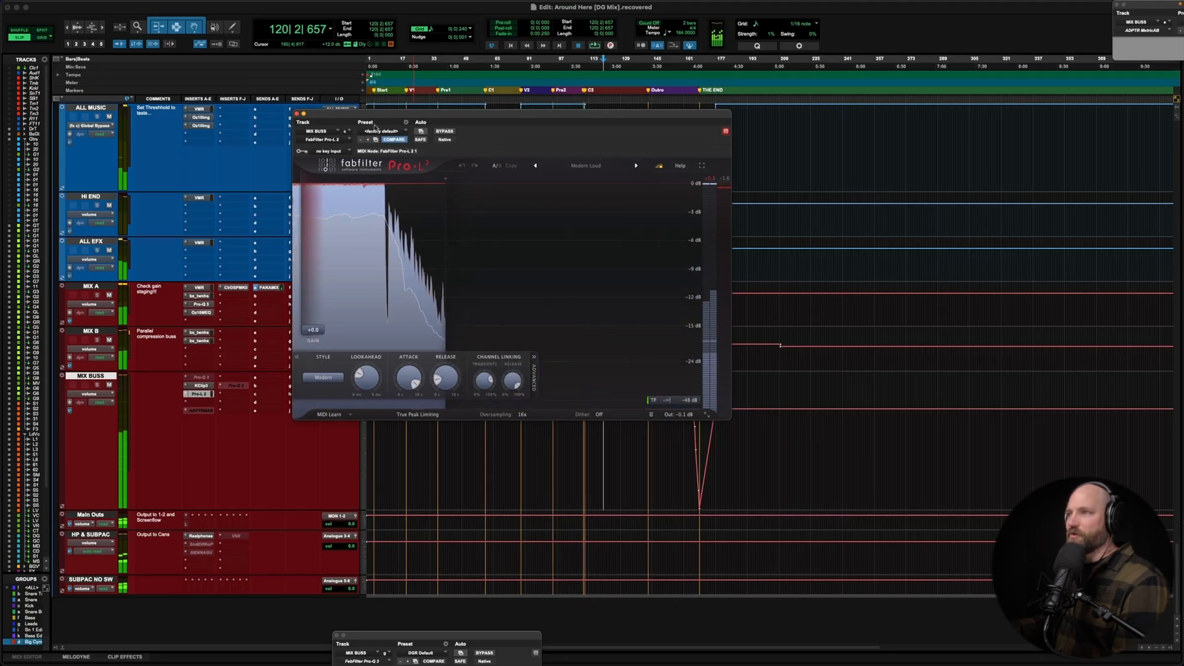
- Play the passage with KClip 3 bypassed to check Pro-L 2's gain reduction on MIX BUSS, re-enable KClip 3 and close the limiter
{"action": "left_click", "coordinate": [296, 114]}
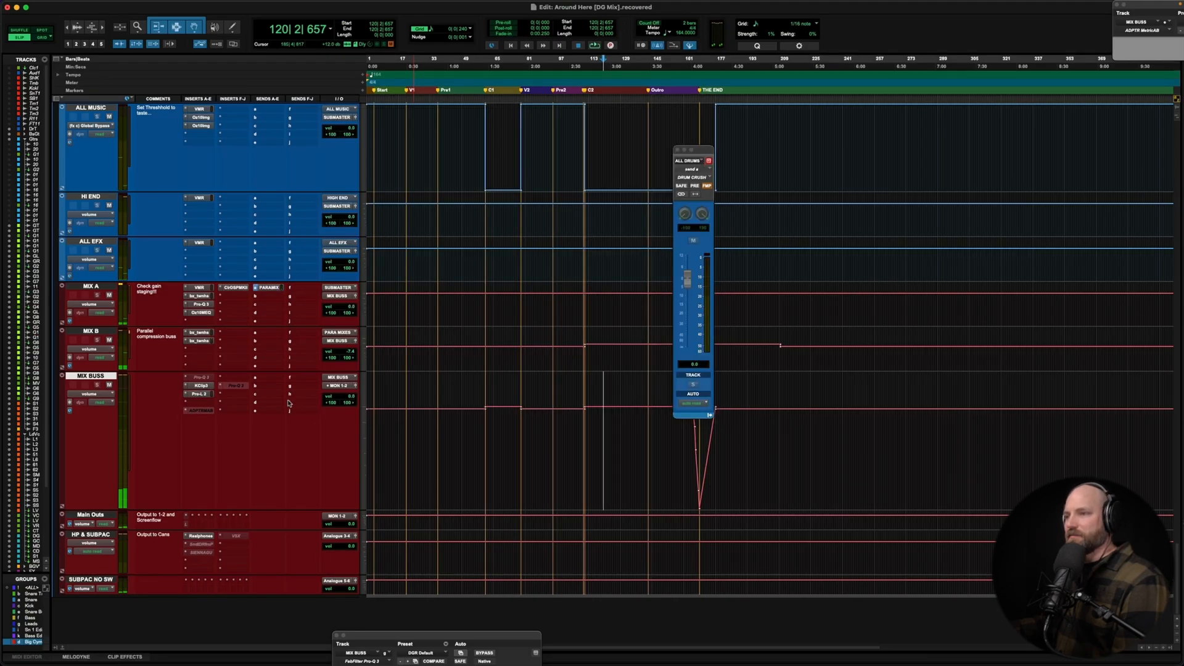
{"action": "scroll", "coordinate": [276, 430], "scroll_direction": "up", "scroll_amount": 1}
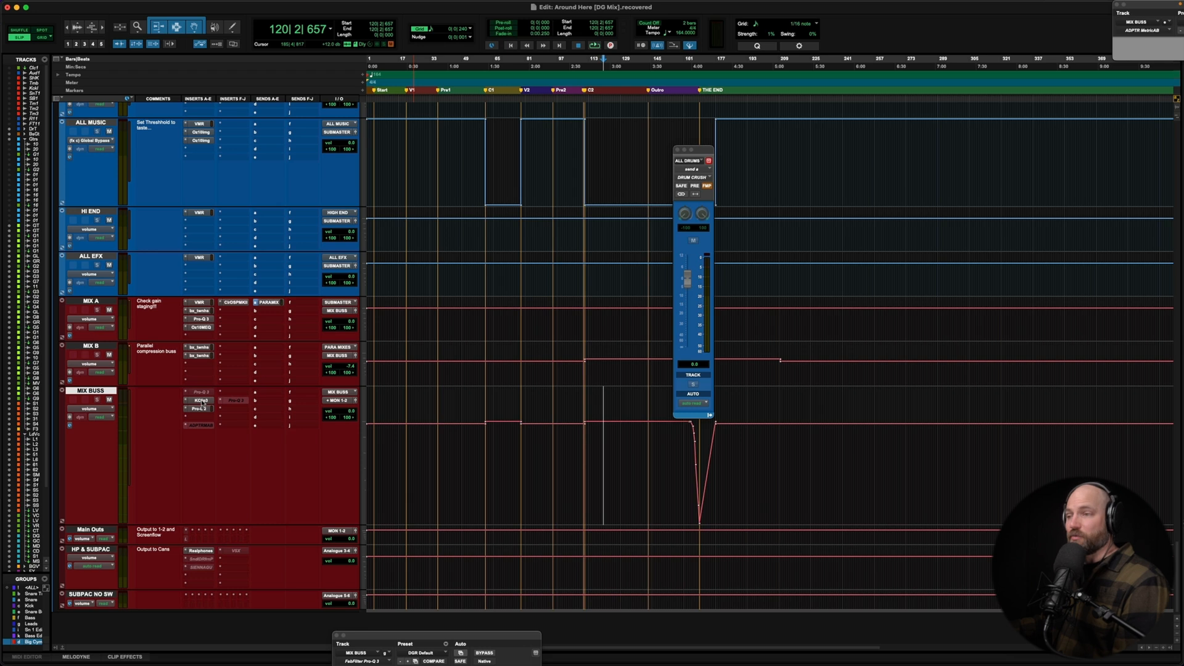
{"action": "left_click", "coordinate": [199, 408]}
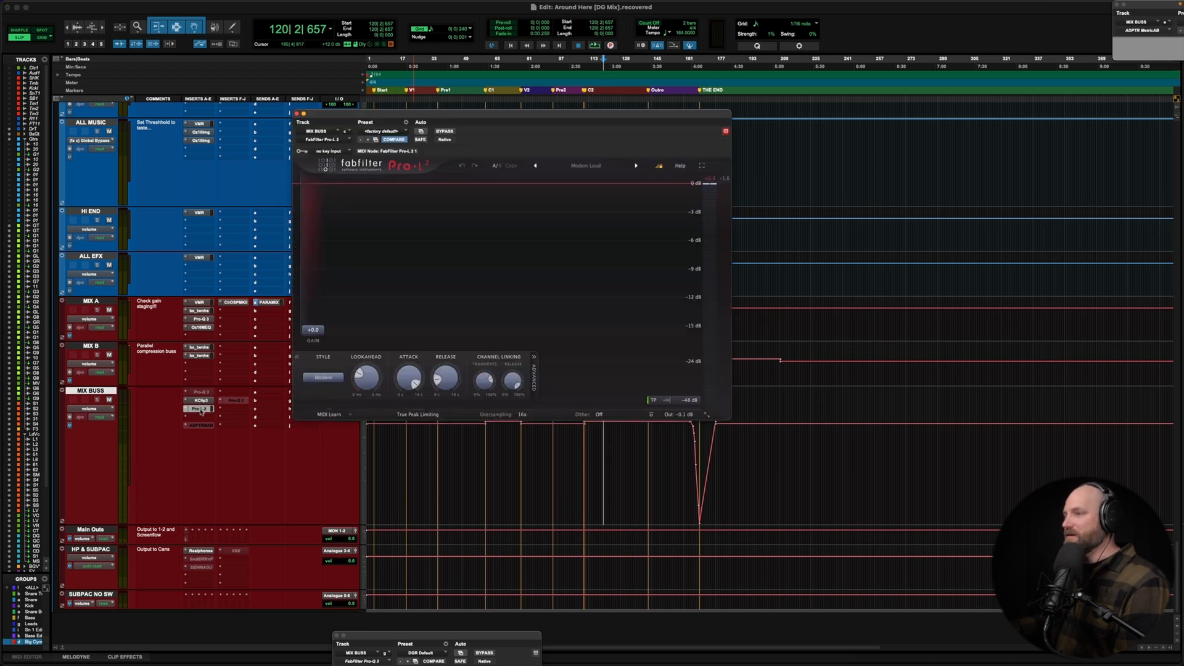
{"action": "key", "text": "space"}
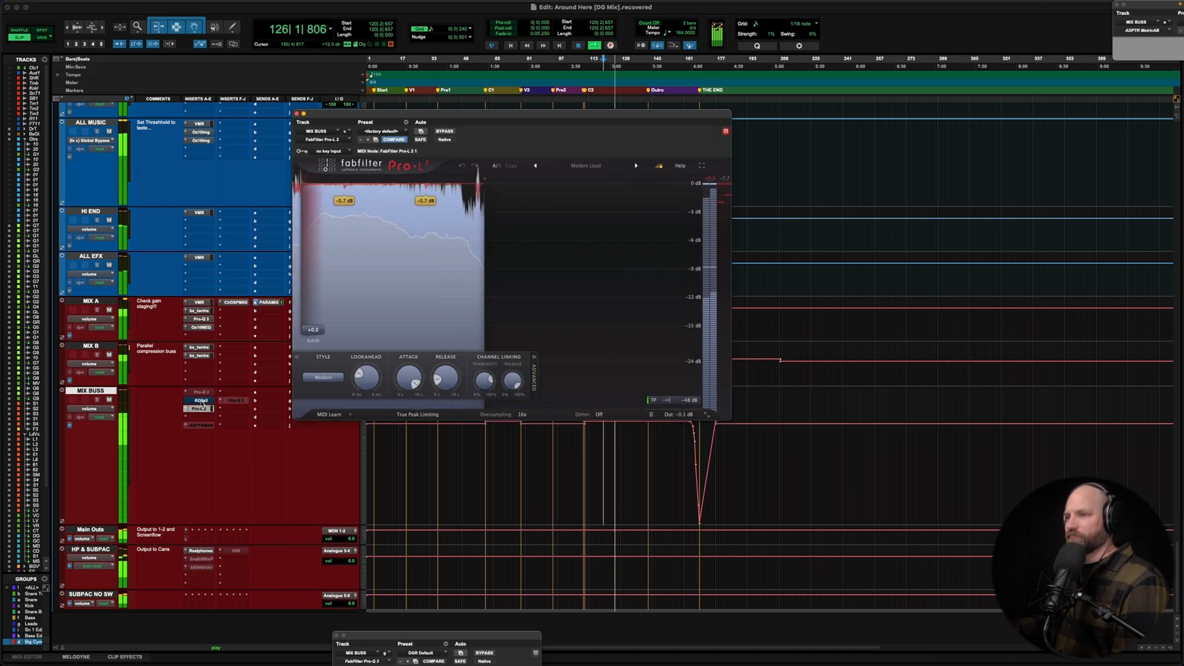
{"action": "key", "text": "space"}
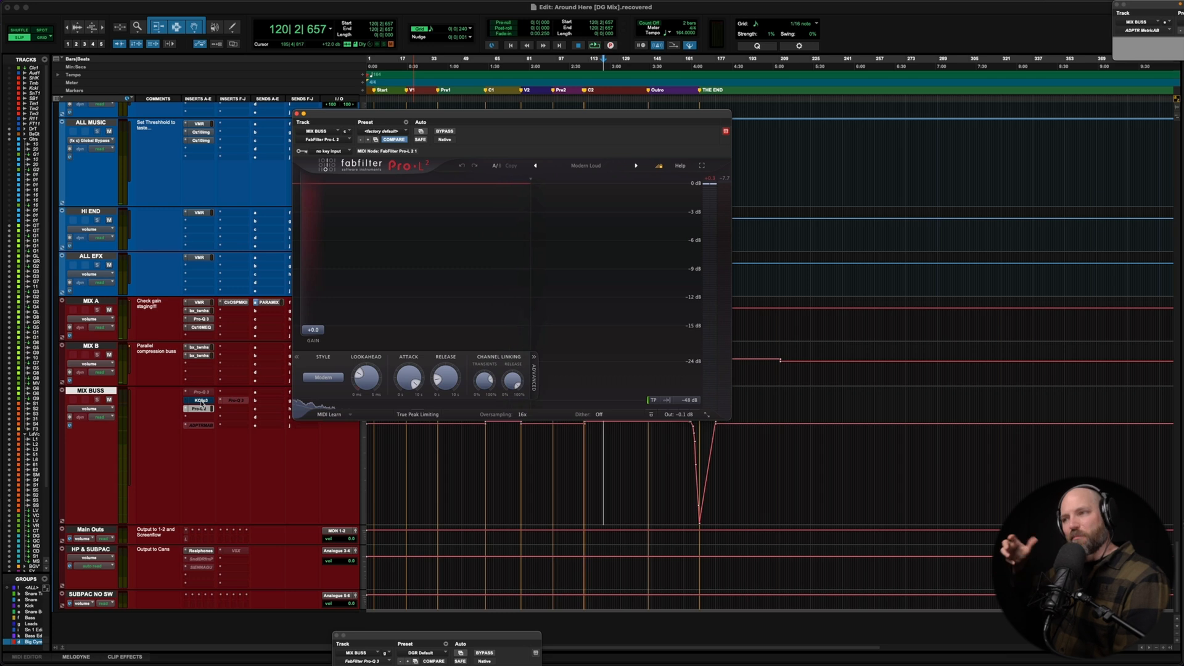
{"action": "left_click", "coordinate": [201, 401], "text": "super"}
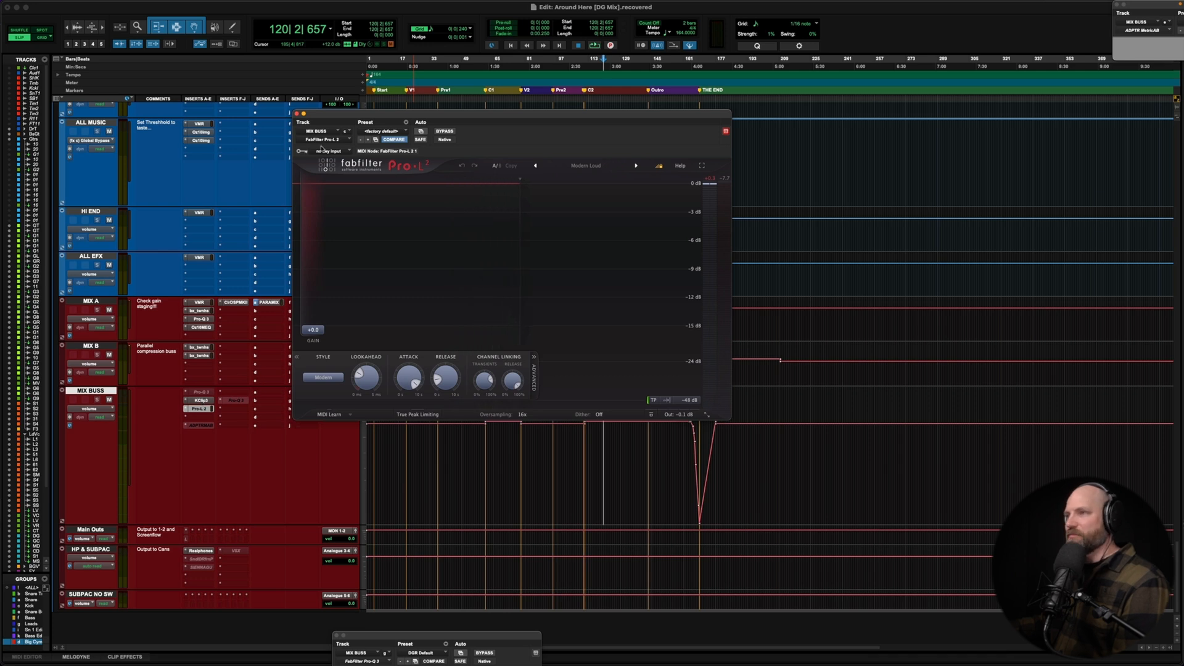
{"action": "left_click", "coordinate": [300, 115]}
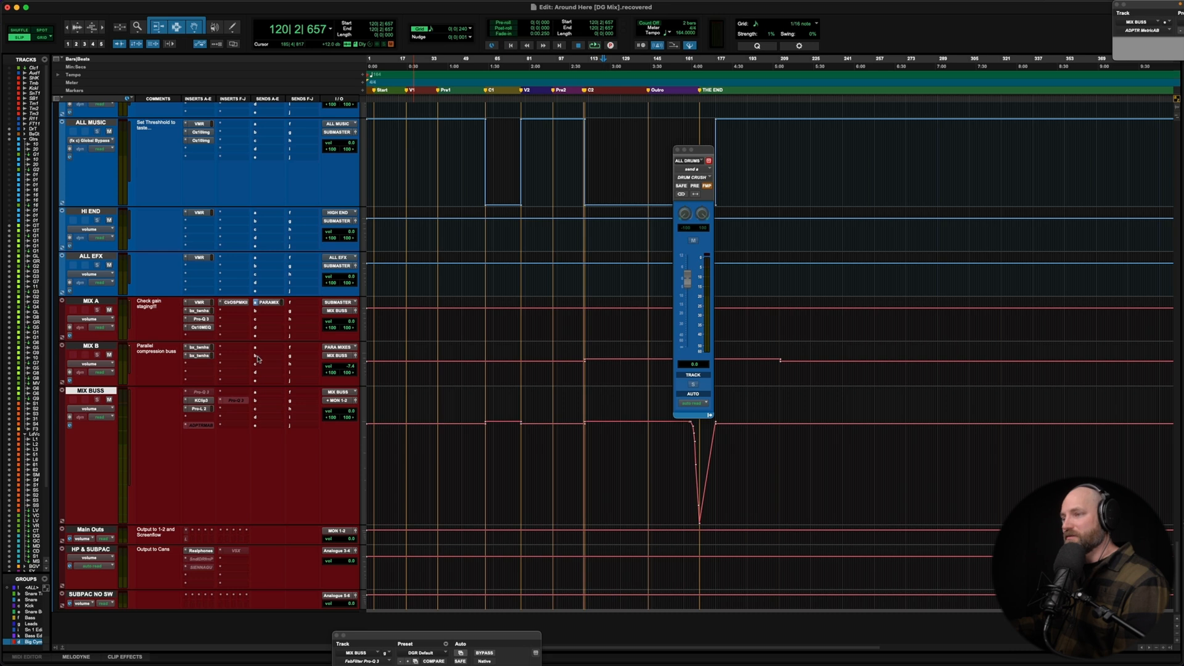
- Select the MIX A bus and review its Virtual Mix Rack chain, including the Virtual MixBuss, Revival, Lift and Trimmer modules
{"action": "scroll", "coordinate": [245, 370], "scroll_direction": "up", "scroll_amount": 2}
{"action": "left_click", "coordinate": [98, 324]}
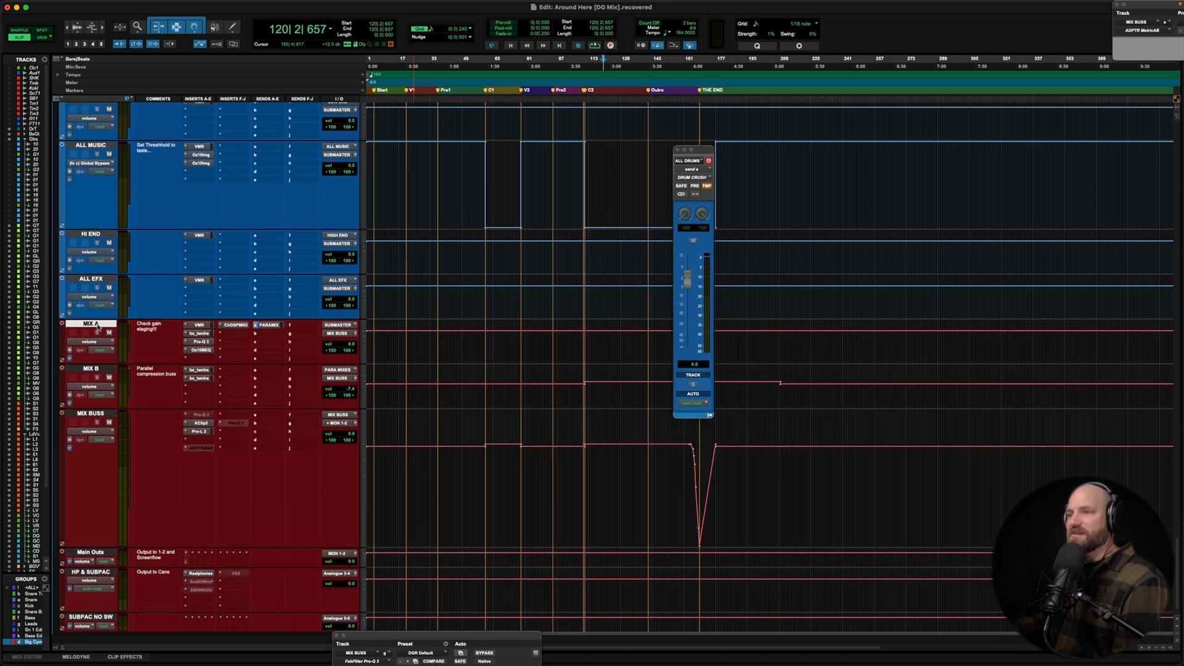
{"action": "left_click", "coordinate": [198, 325]}
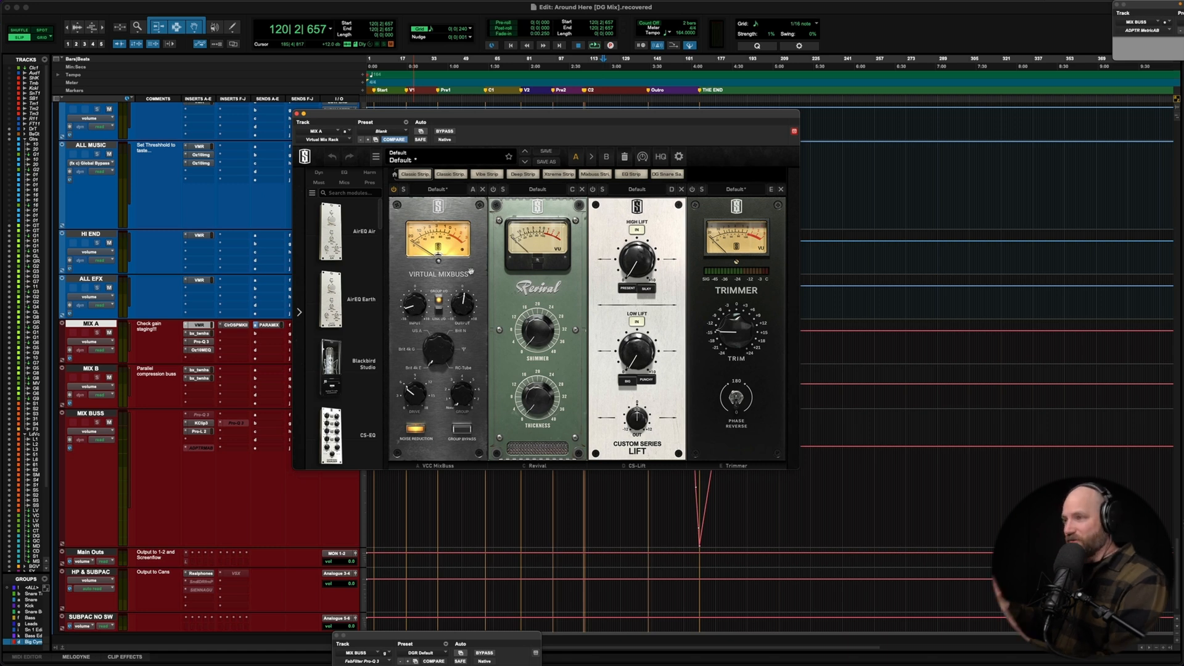
- Review the bx_townhouse buss compressor on MIX A and compare it bypassed and active while playing the passage
{"action": "left_click", "coordinate": [207, 333]}
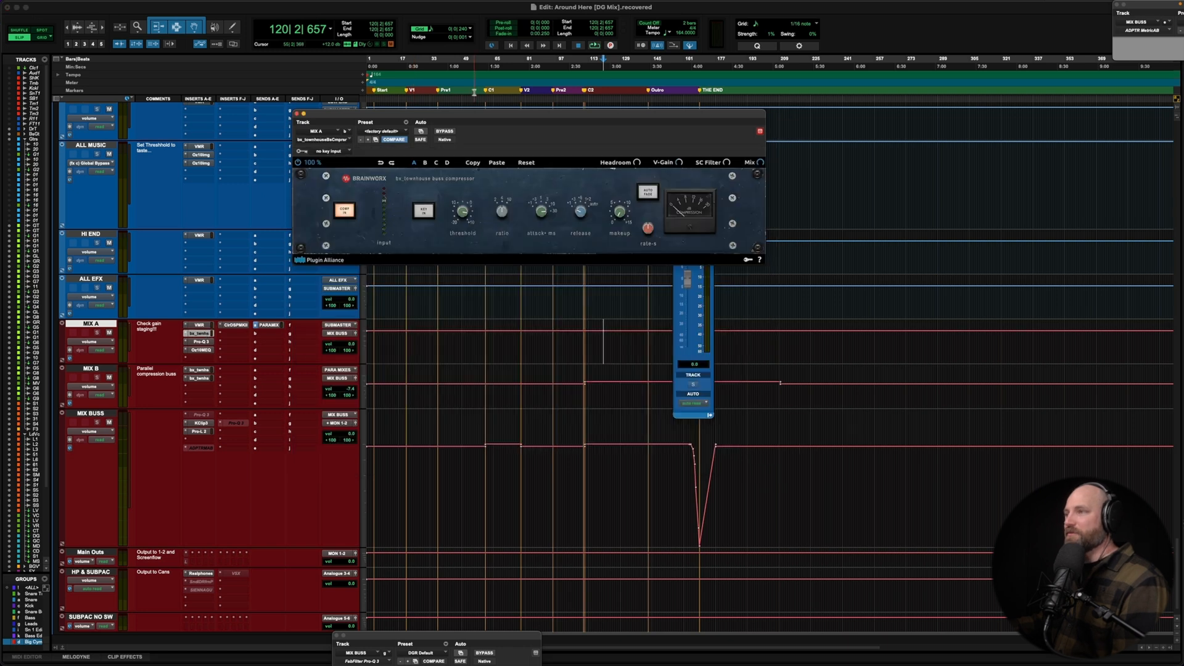
{"action": "left_click_drag", "start_coordinate": [467, 117], "coordinate": [480, 155]}
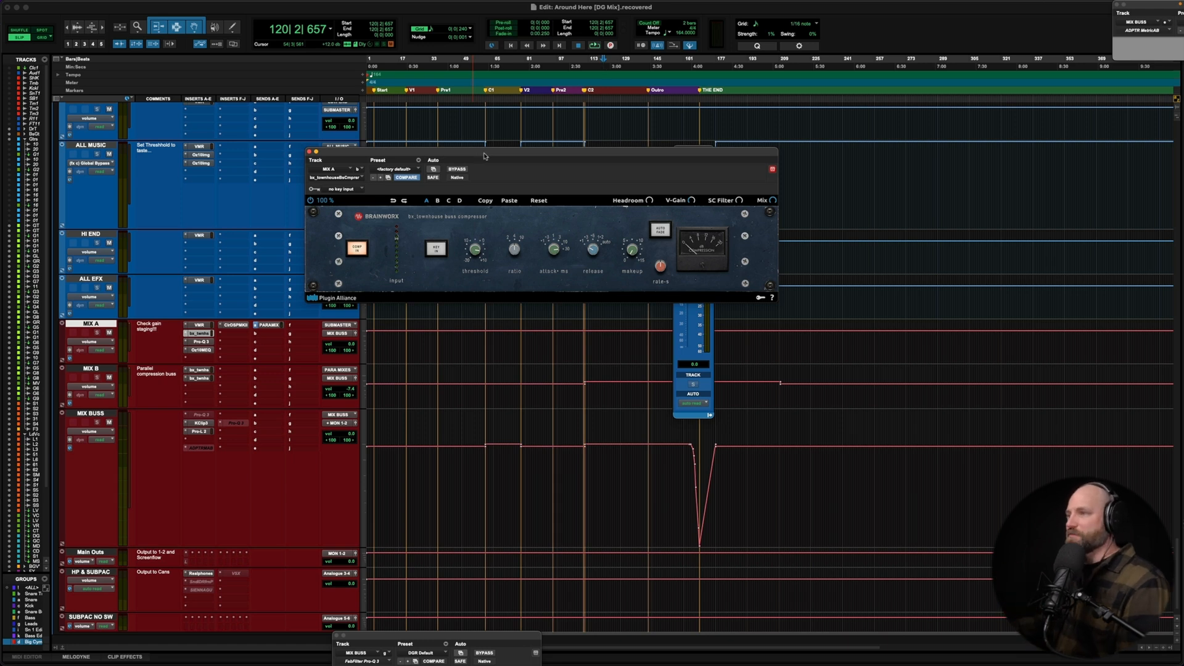
{"action": "left_click_drag", "start_coordinate": [486, 155], "coordinate": [493, 153]}
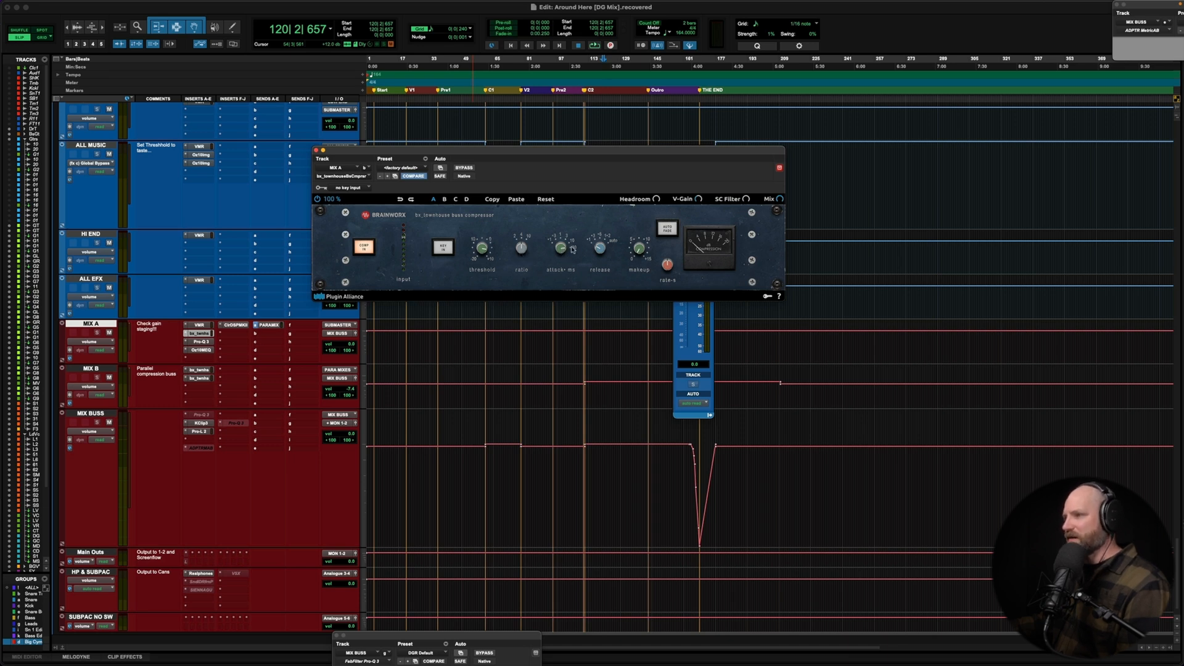
{"action": "left_click", "coordinate": [96, 370]}
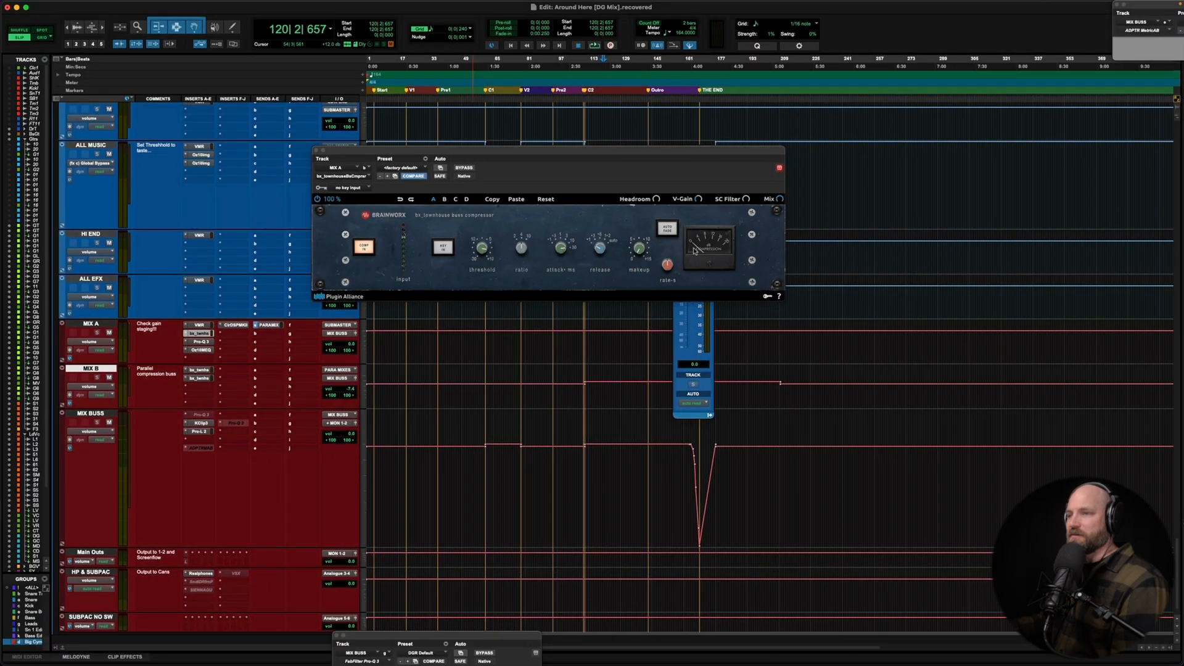
{"action": "key", "text": "space"}
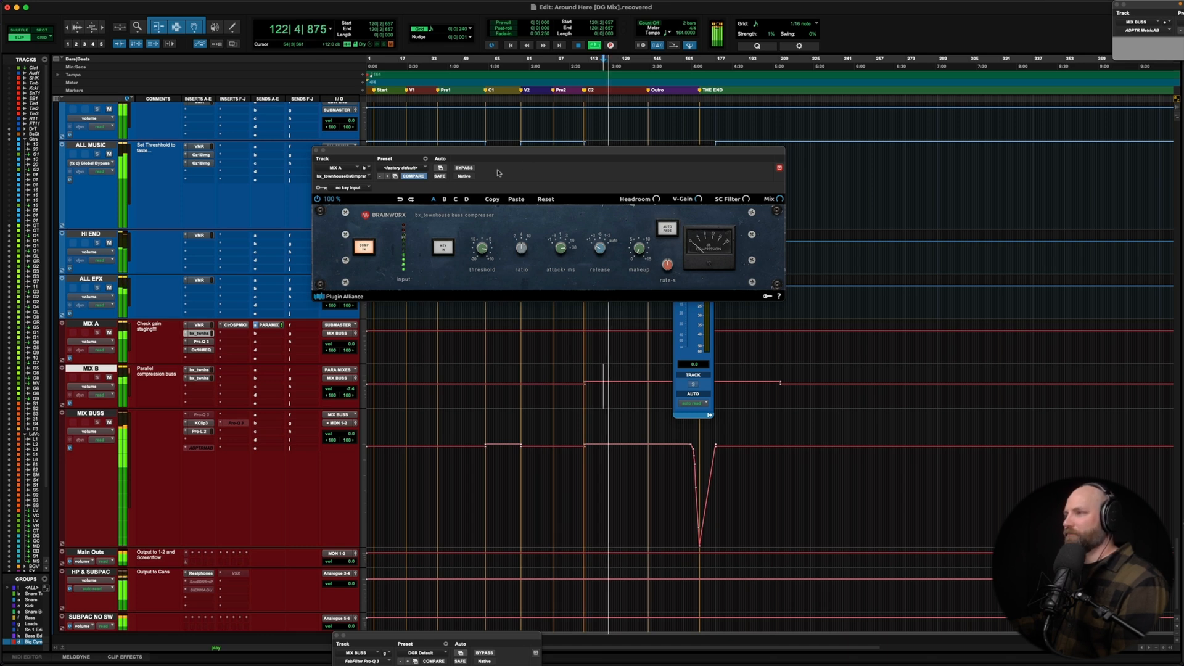
{"action": "left_click", "coordinate": [464, 167]}
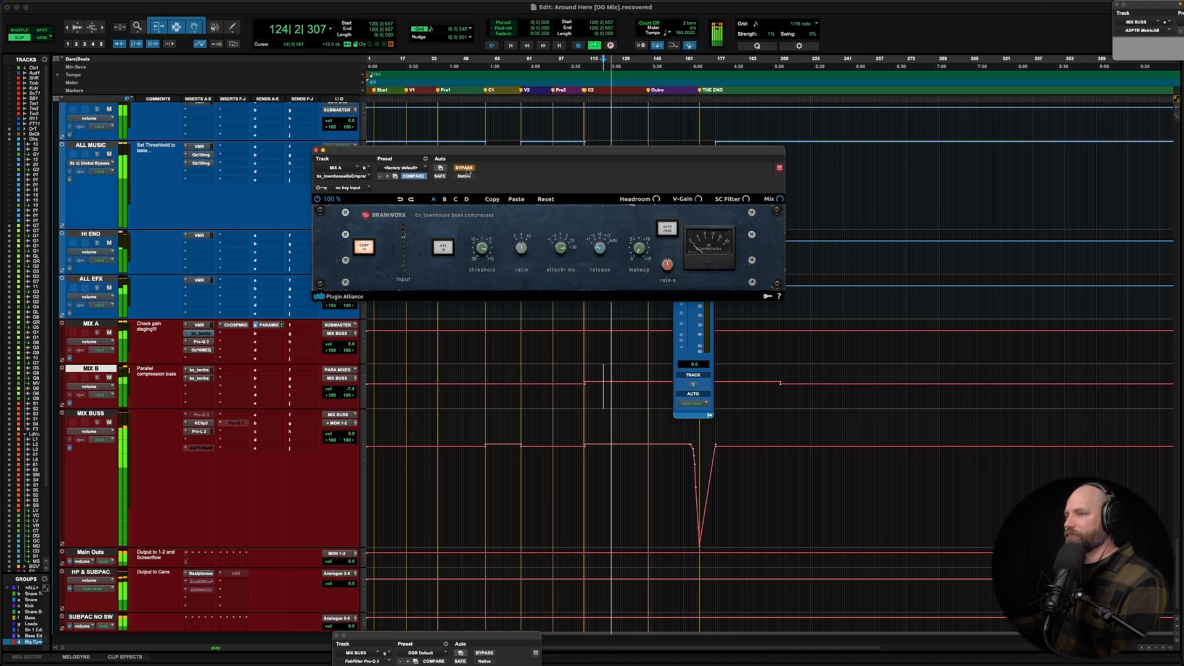
{"action": "left_click", "coordinate": [466, 169]}
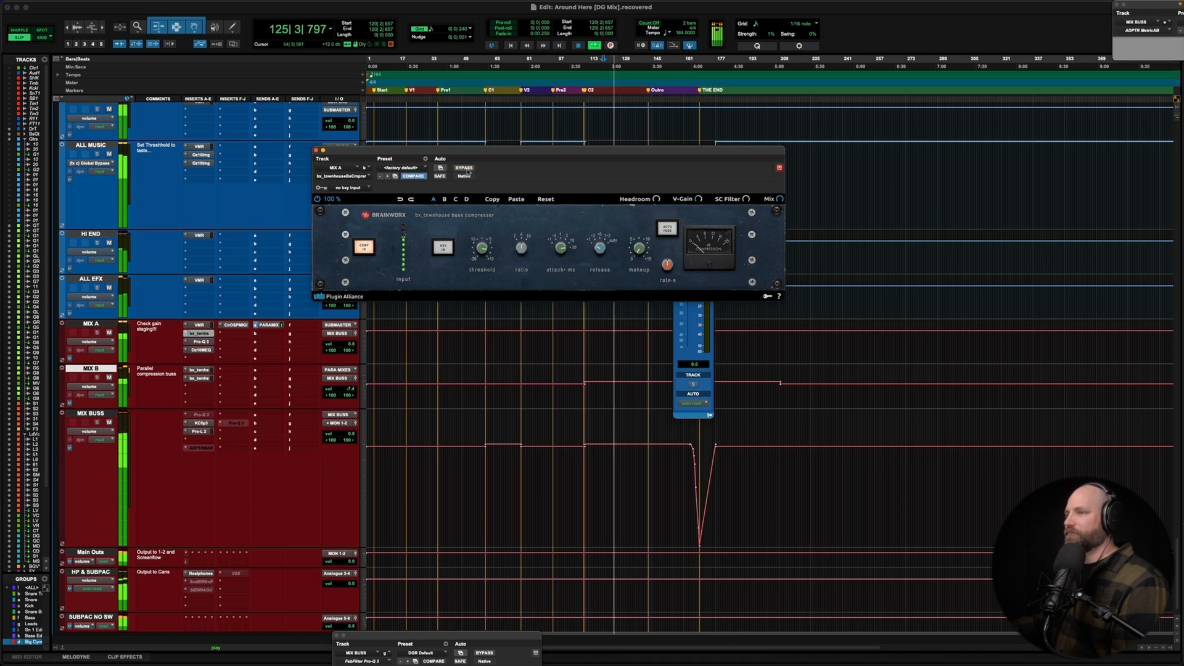
{"action": "key", "text": "space"}
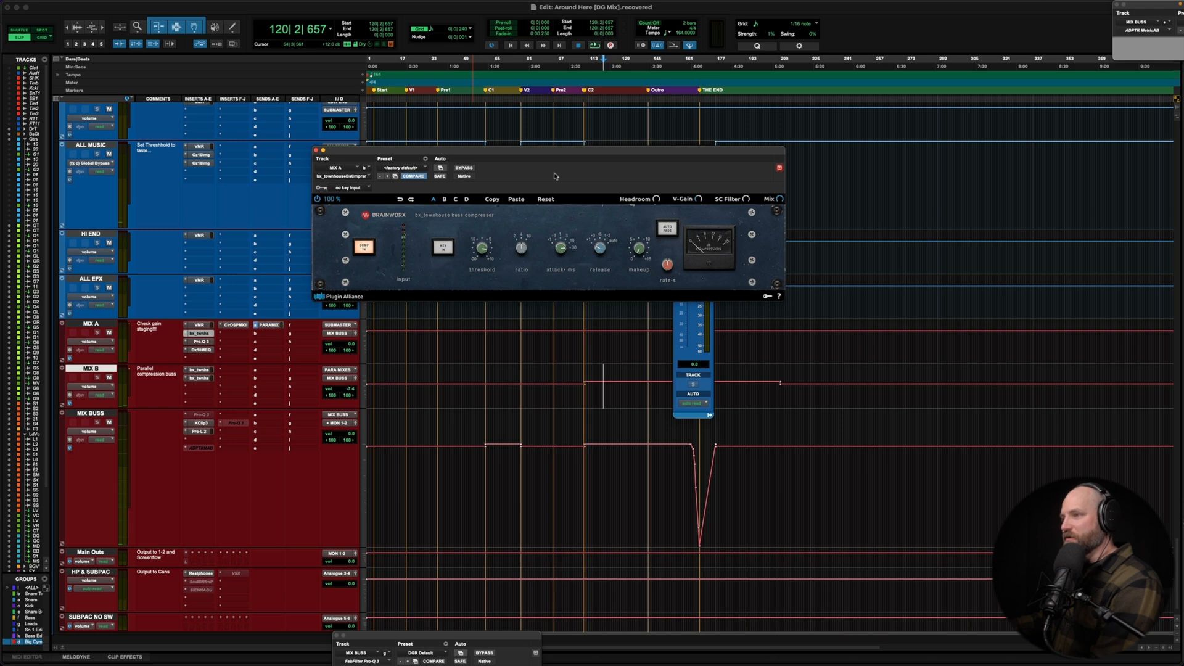
- Examine the low, low-mid and high-shelf bands of the Pro-Q 3 equalizer on MIX A
{"action": "left_click", "coordinate": [205, 342]}
{"action": "mouse_move", "coordinate": [387, 295]}
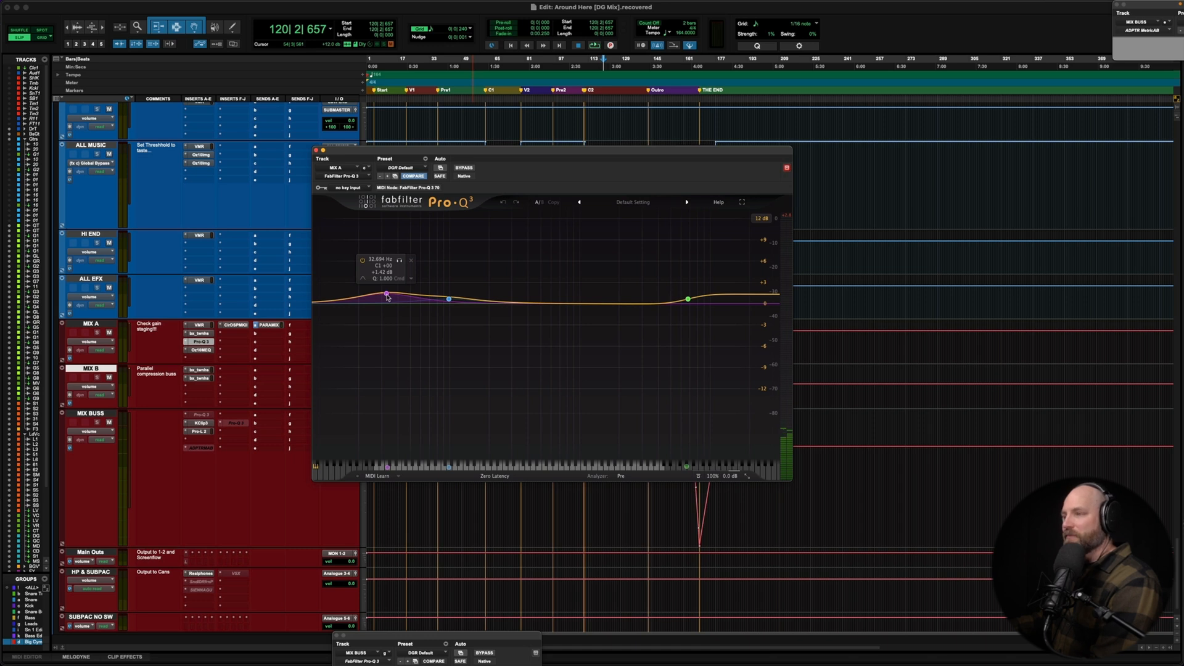
{"action": "mouse_move", "coordinate": [448, 300]}
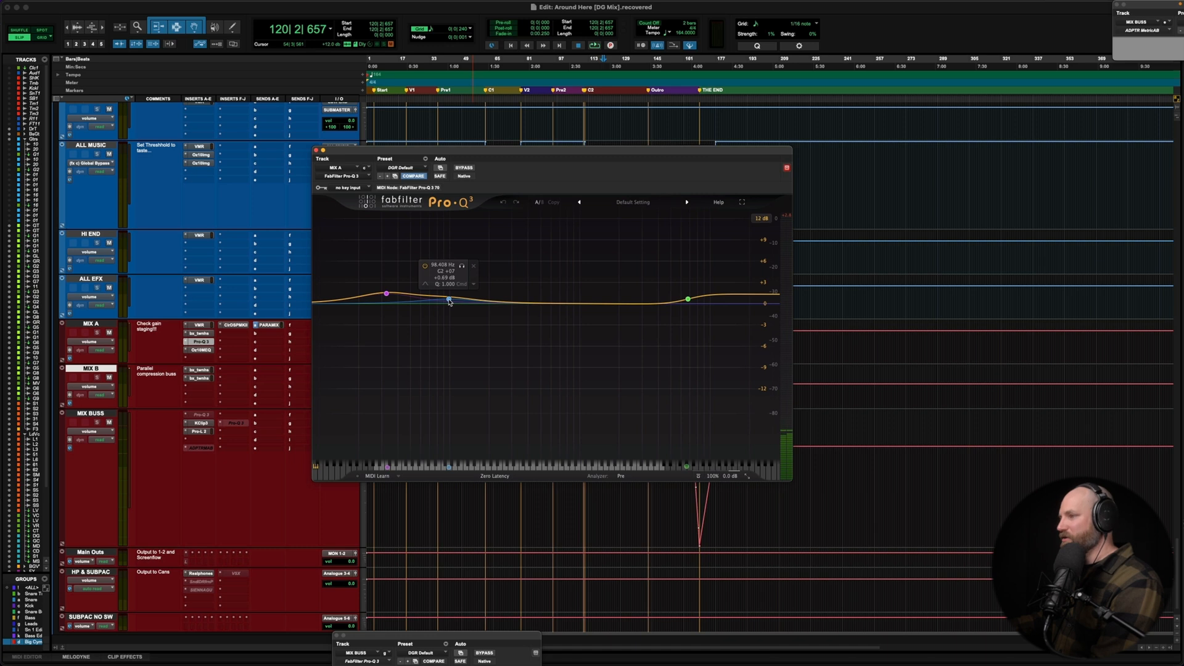
{"action": "mouse_move", "coordinate": [688, 299]}
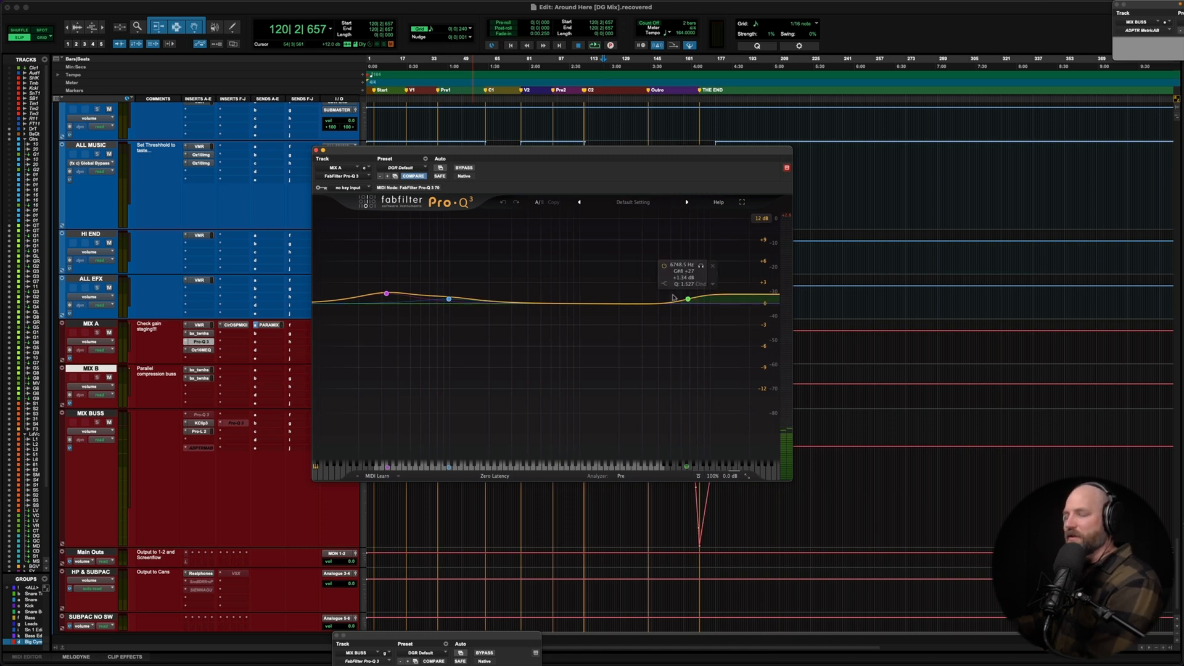
- Review the Clariphonic parallel equalizer's settings on MIX A and close the plug-in
{"action": "left_click", "coordinate": [235, 324]}
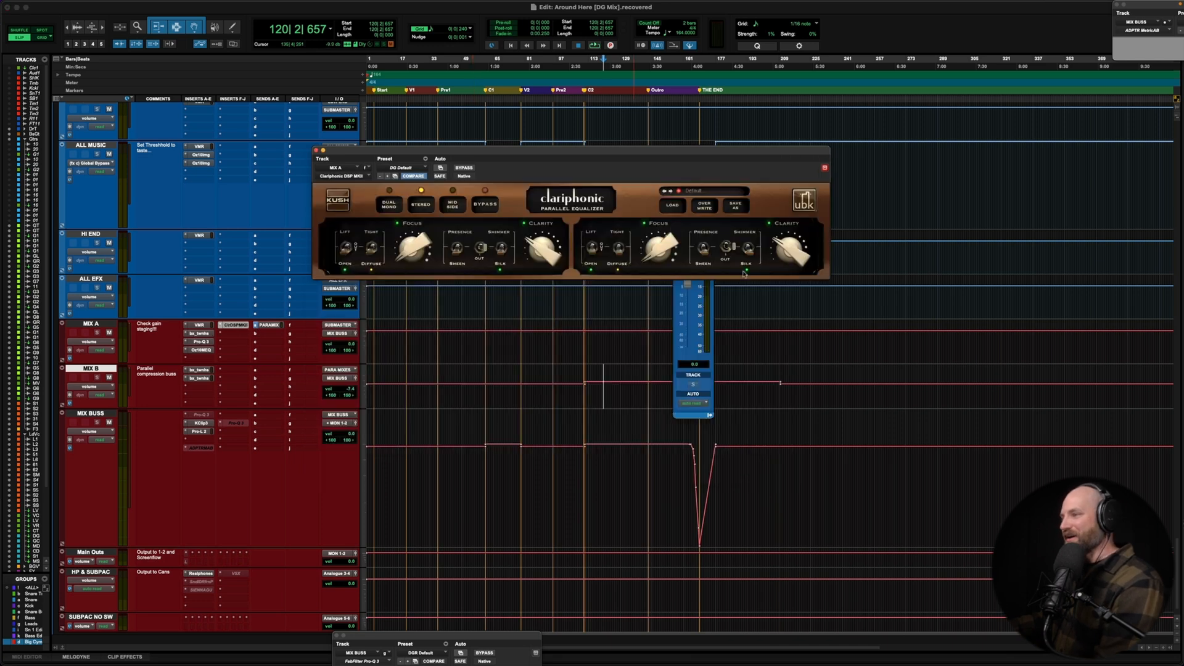
{"action": "left_click_drag", "start_coordinate": [593, 153], "coordinate": [593, 168]}
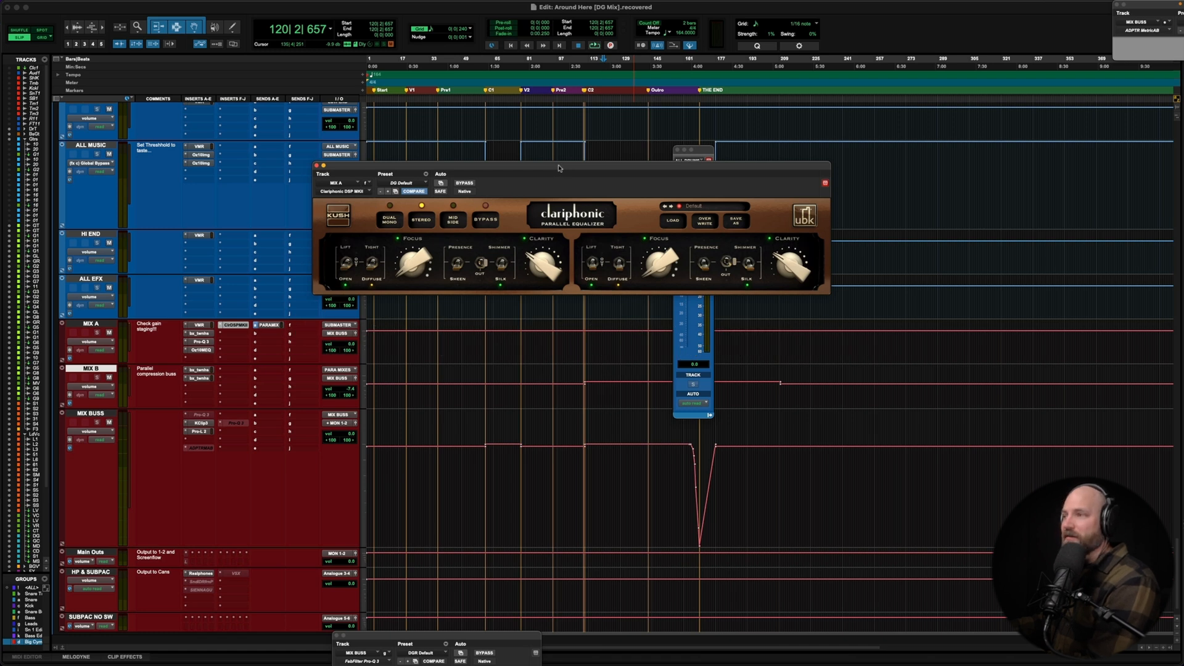
{"action": "left_click_drag", "start_coordinate": [560, 168], "coordinate": [555, 174]}
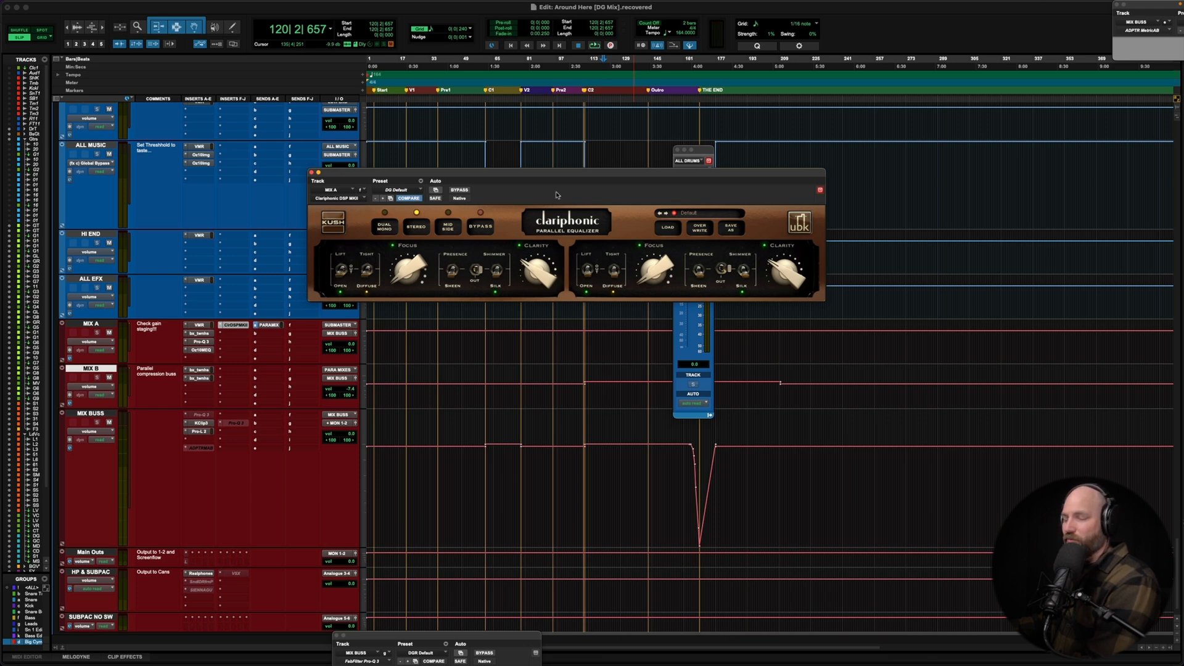
{"action": "left_click_drag", "start_coordinate": [557, 176], "coordinate": [559, 168]}
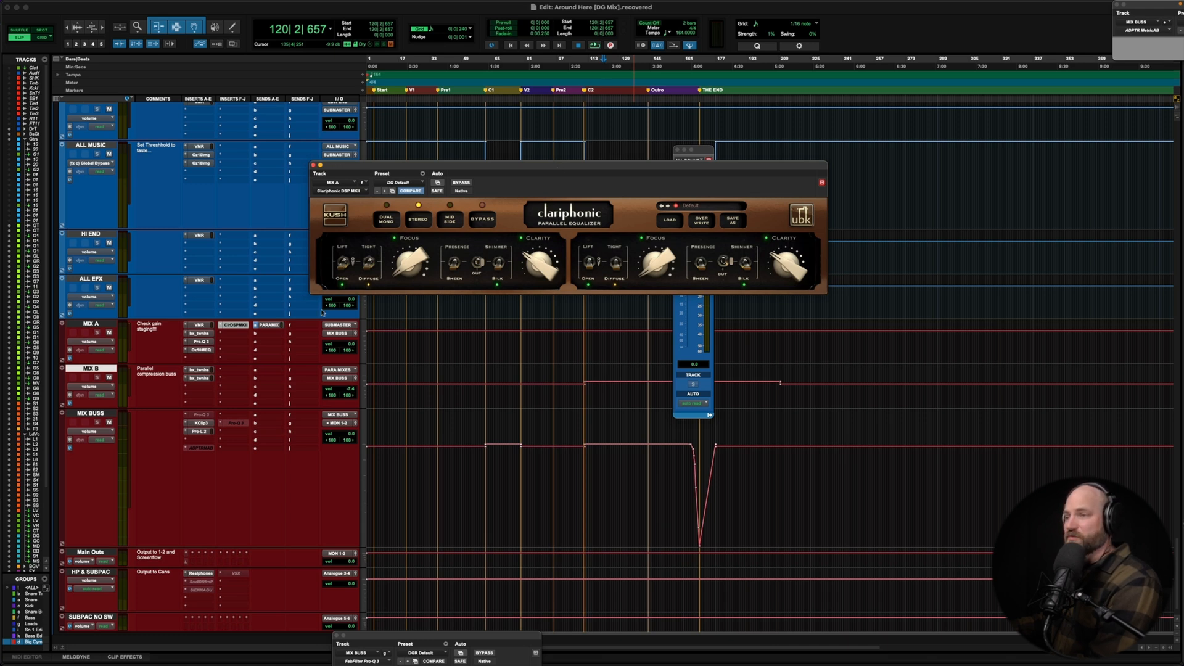
{"action": "left_click", "coordinate": [233, 327]}
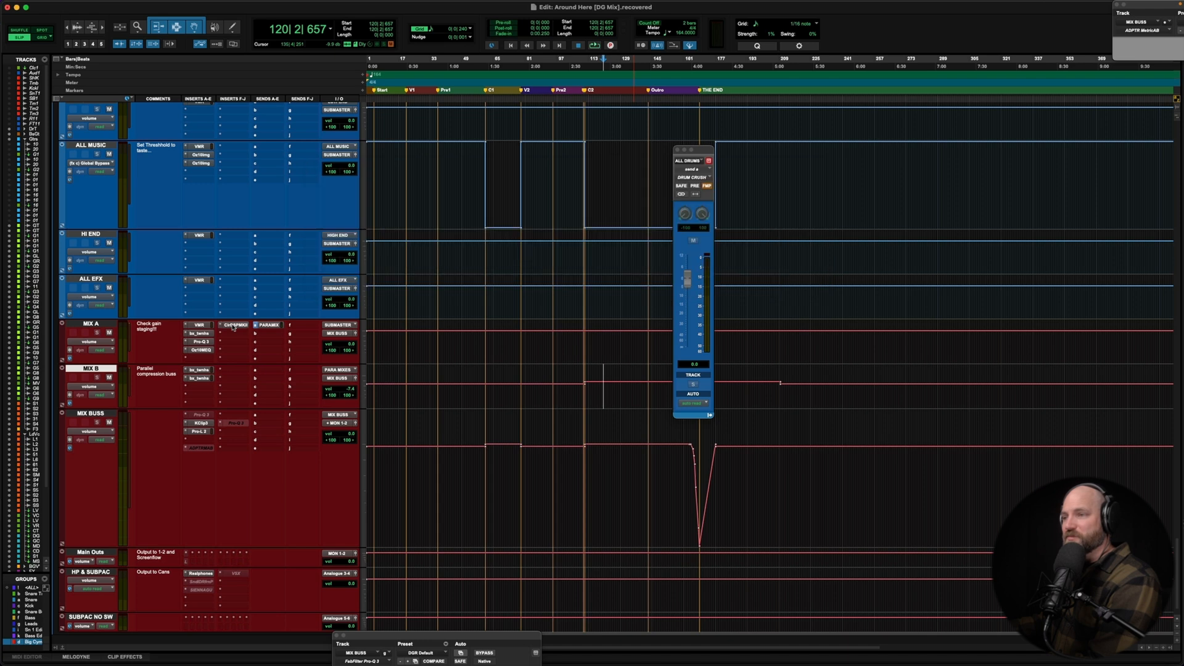
- Compare MIX A's Ozone 10 Match EQ curve at 0% smoothing and 41% amount, return to 51% smoothing and 14% amount, and close it
{"action": "left_click", "coordinate": [200, 350]}
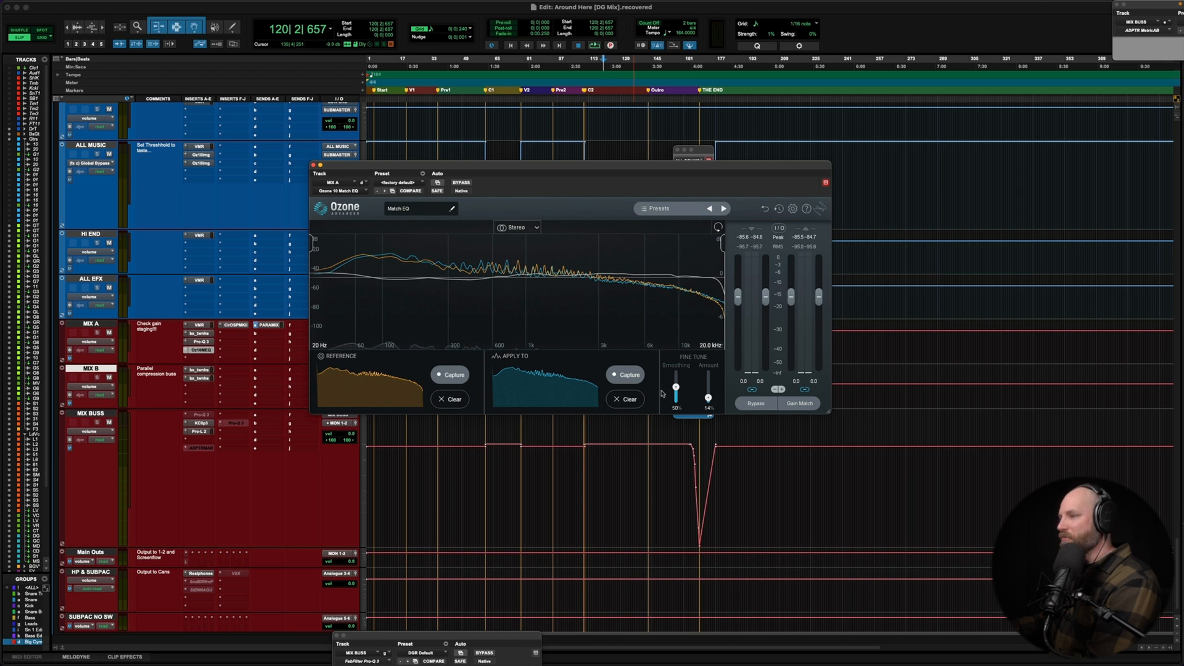
{"action": "left_click_drag", "start_coordinate": [676, 406], "coordinate": [709, 391]}
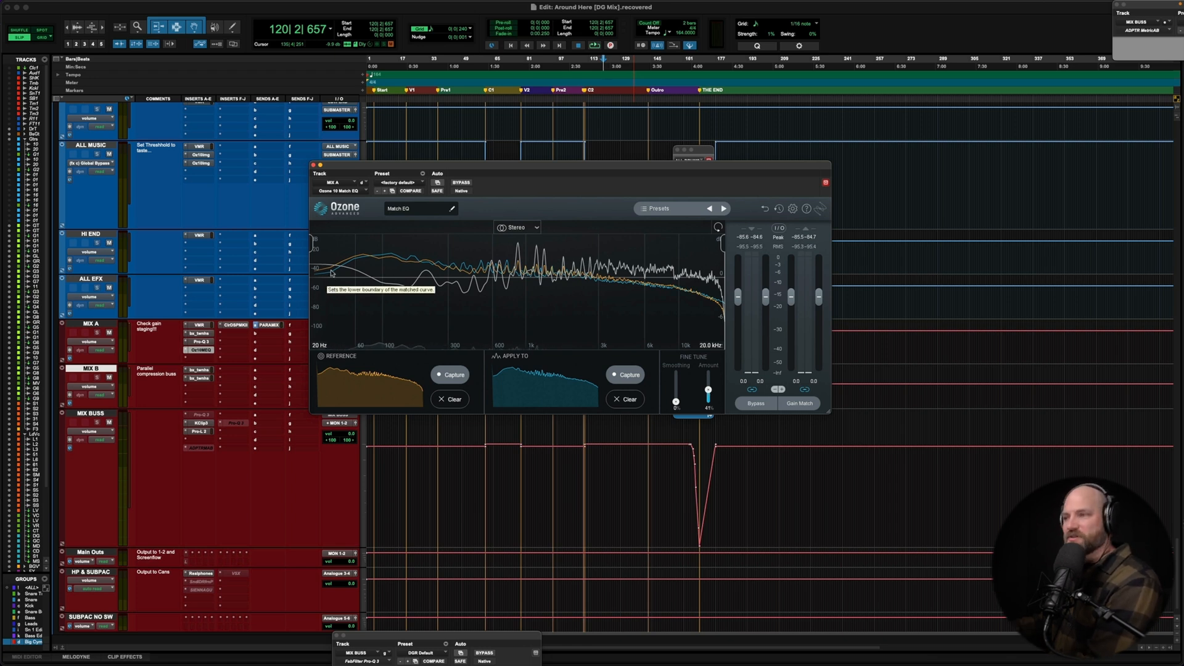
{"action": "left_click", "coordinate": [676, 389]}
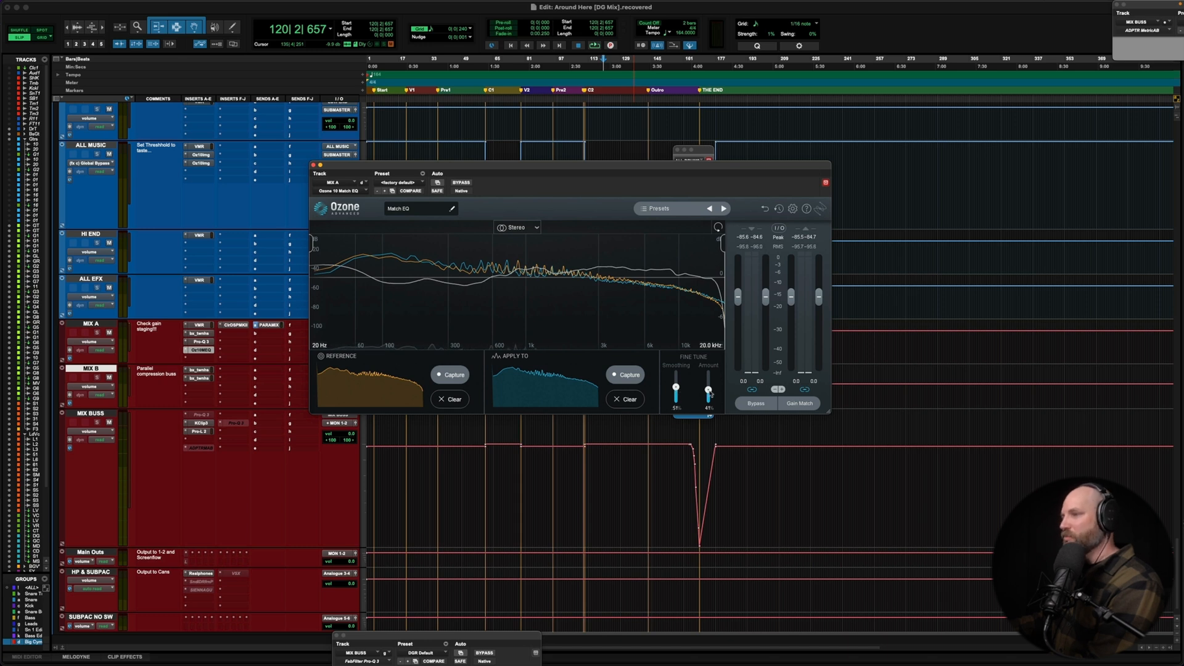
{"action": "left_click_drag", "start_coordinate": [708, 390], "coordinate": [709, 402]}
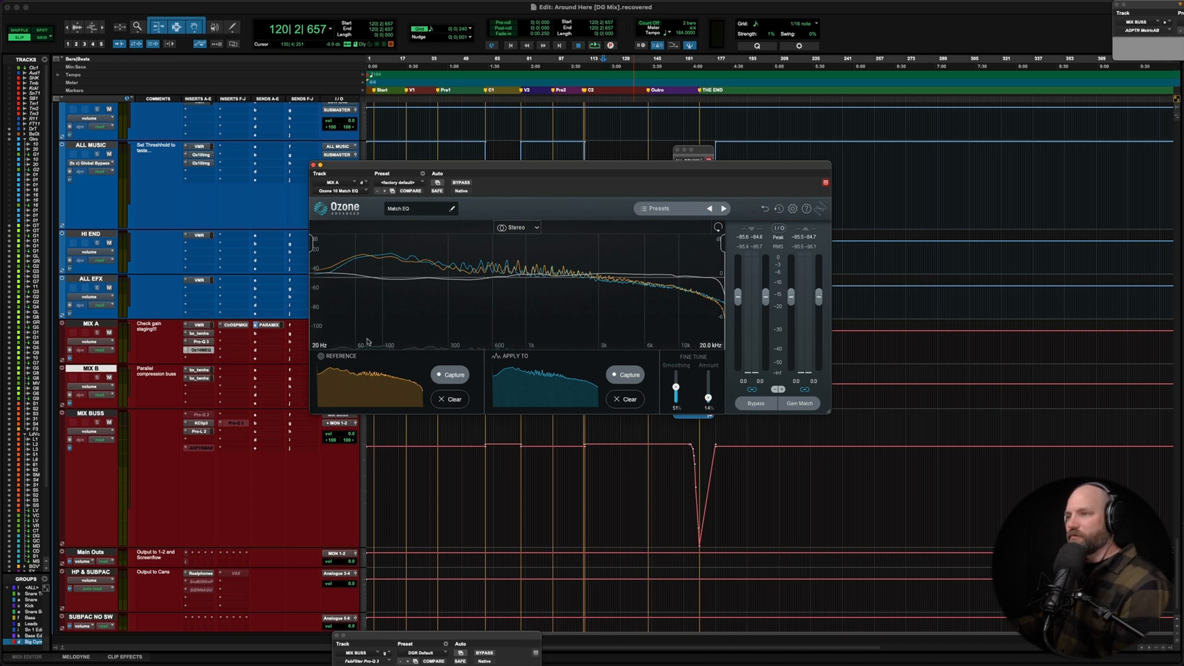
{"action": "left_click", "coordinate": [201, 349]}
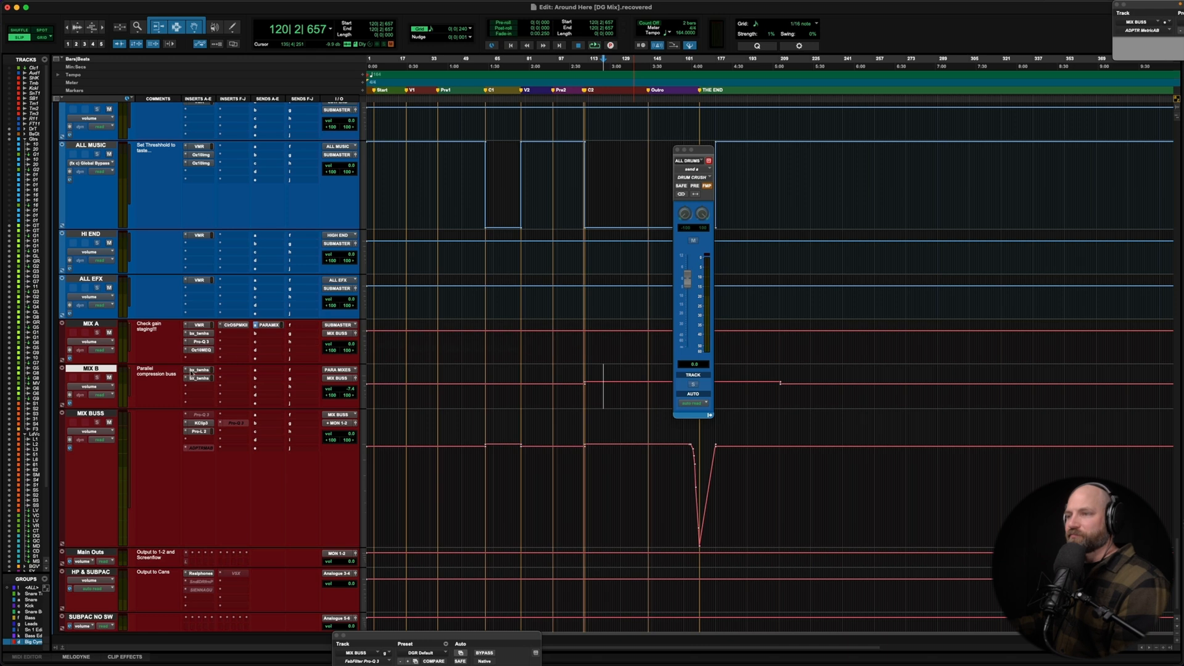
- Select the MIX B parallel compression bus and review its first bx_townhouse buss compressor
{"action": "left_click", "coordinate": [91, 325]}
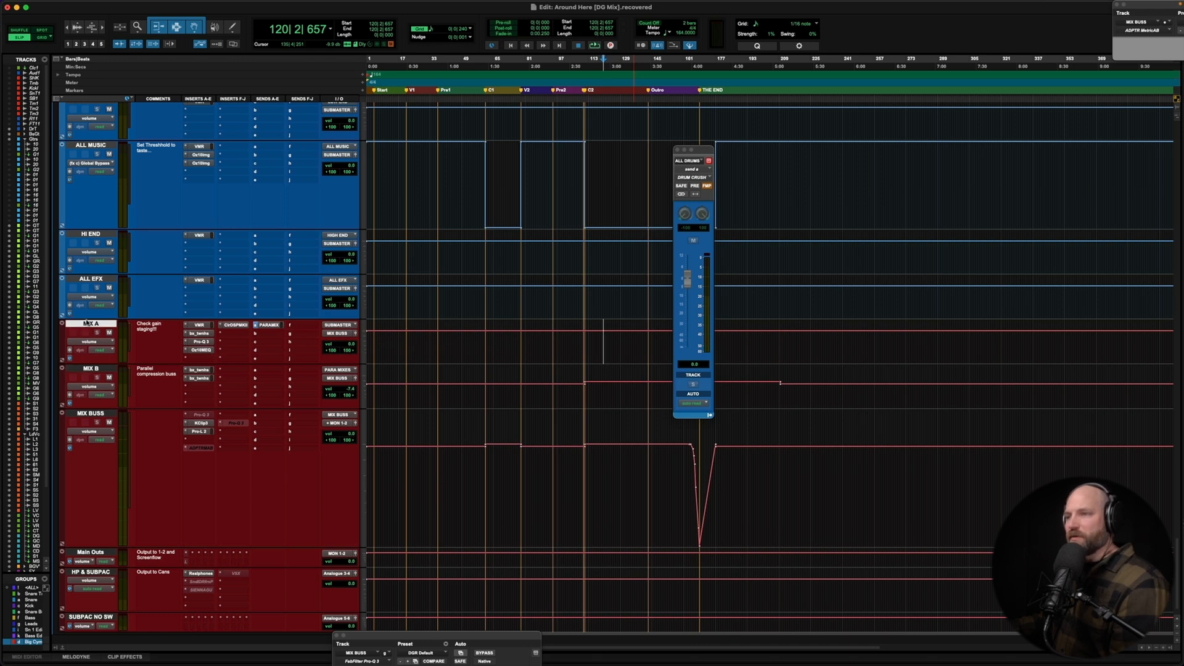
{"action": "left_click", "coordinate": [91, 369]}
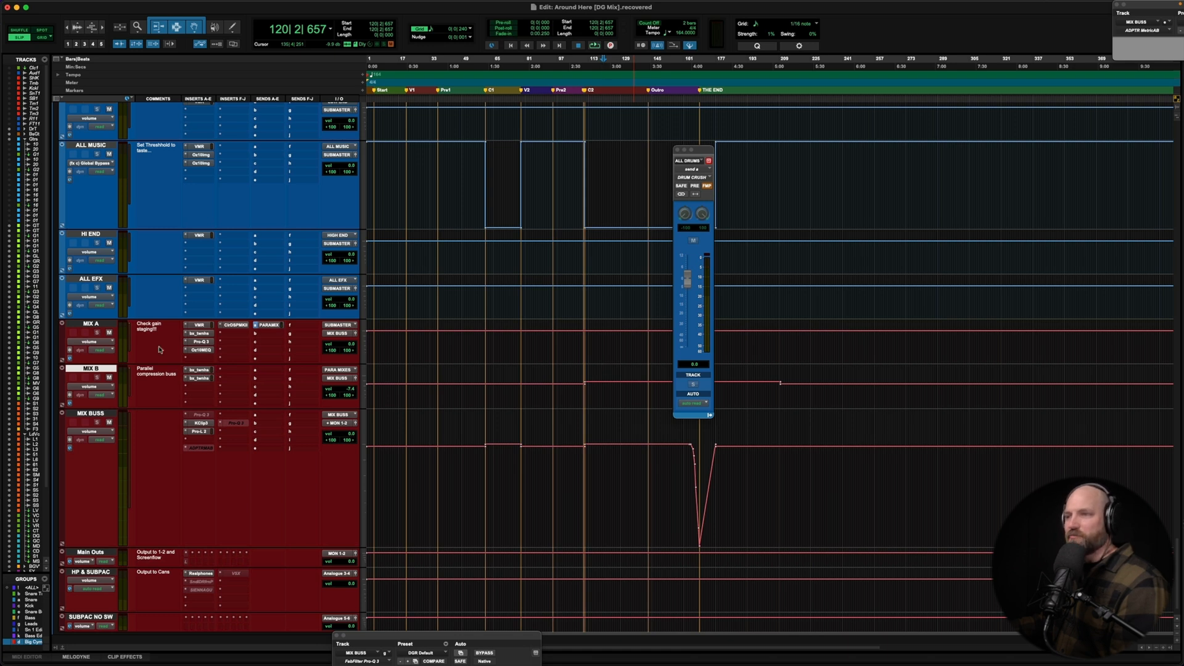
{"action": "left_click", "coordinate": [199, 370]}
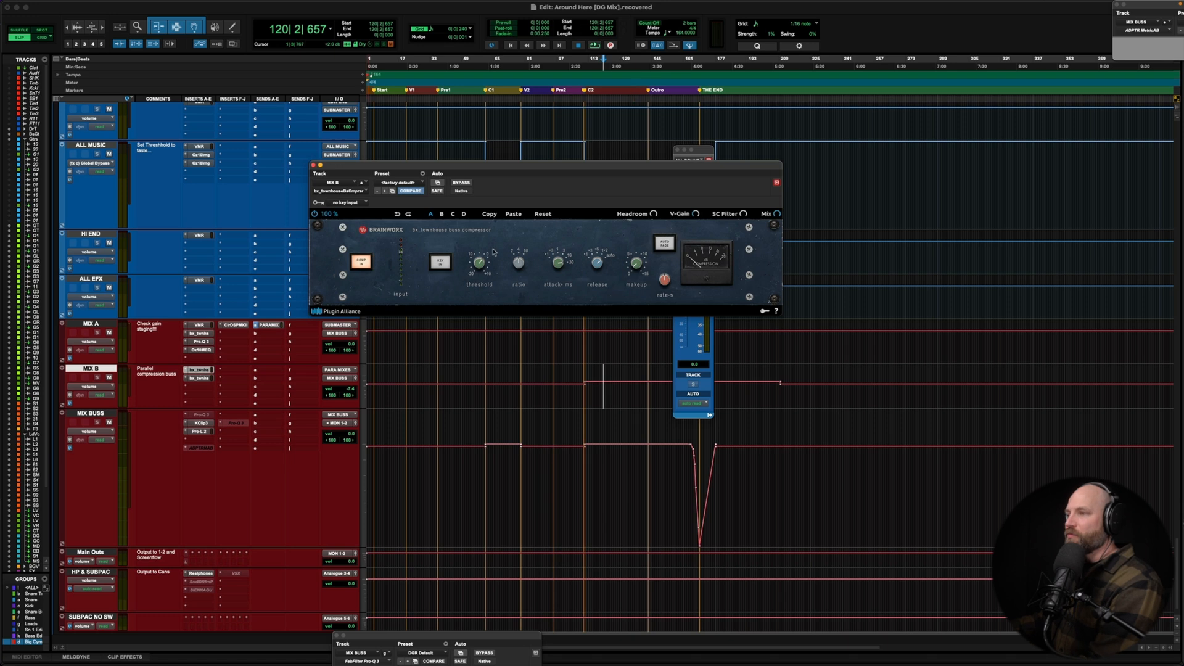
{"action": "left_click_drag", "start_coordinate": [499, 170], "coordinate": [481, 145]}
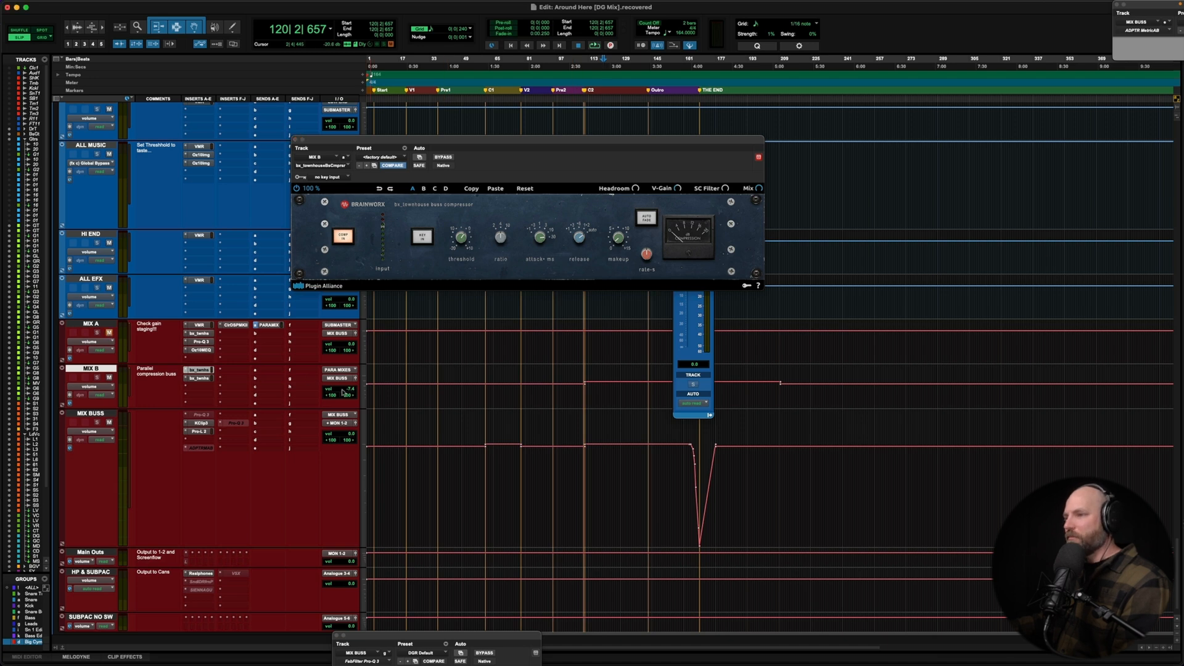
- Play the passage with MIX A muted and MIX B's second compressor bypassed, and raise the MIX B output volume
{"action": "key", "text": "space"}
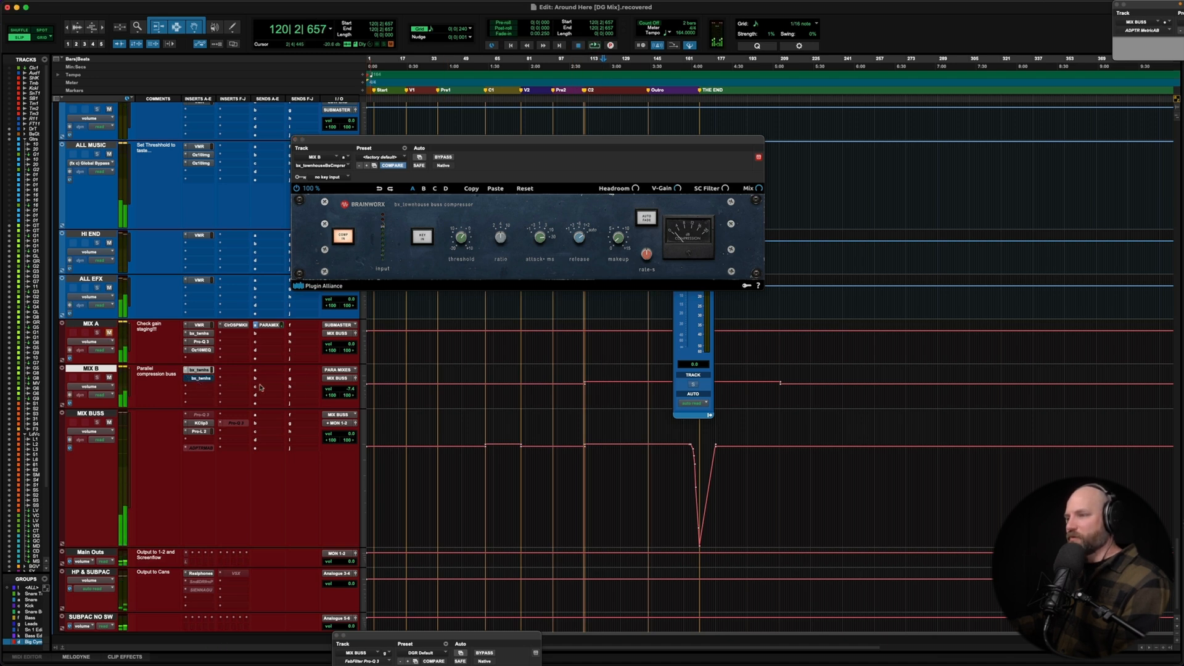
{"action": "left_click", "coordinate": [341, 392]}
{"action": "left_click_drag", "start_coordinate": [343, 391], "coordinate": [342, 381]}
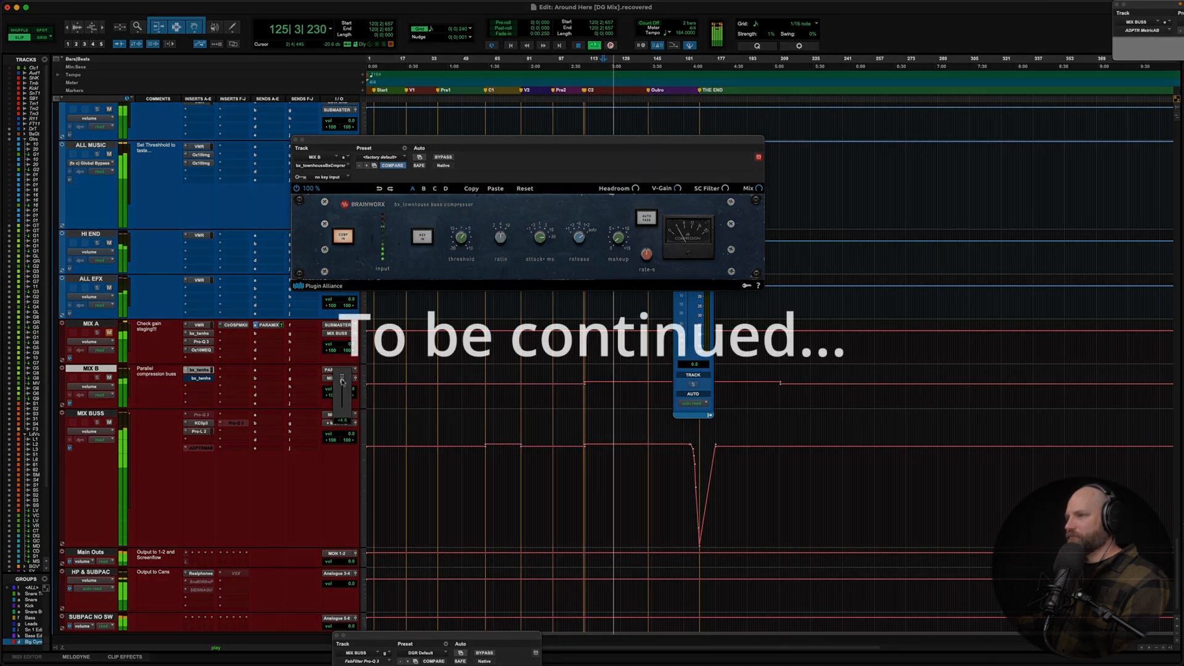